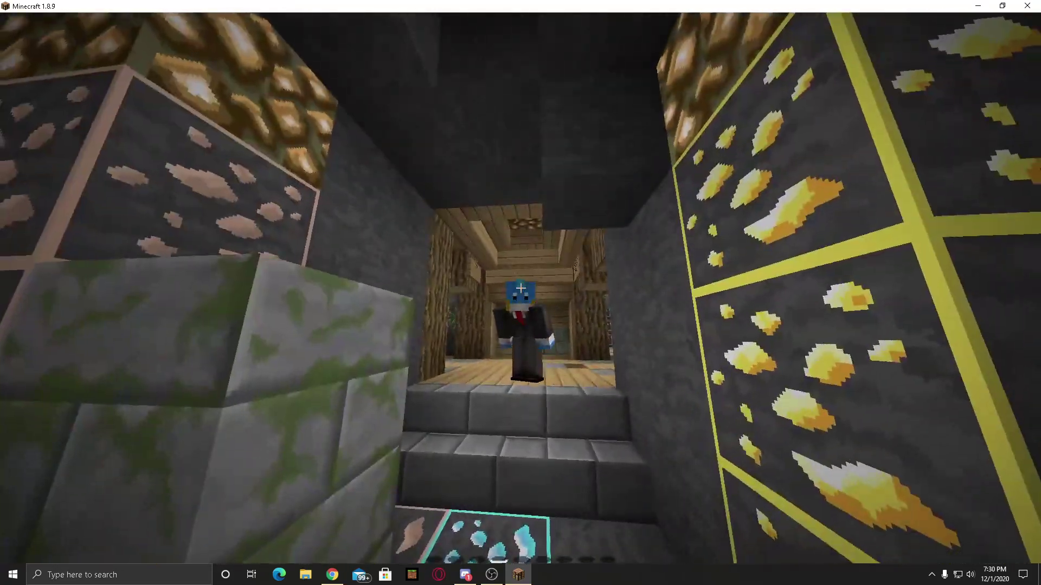
key(w)
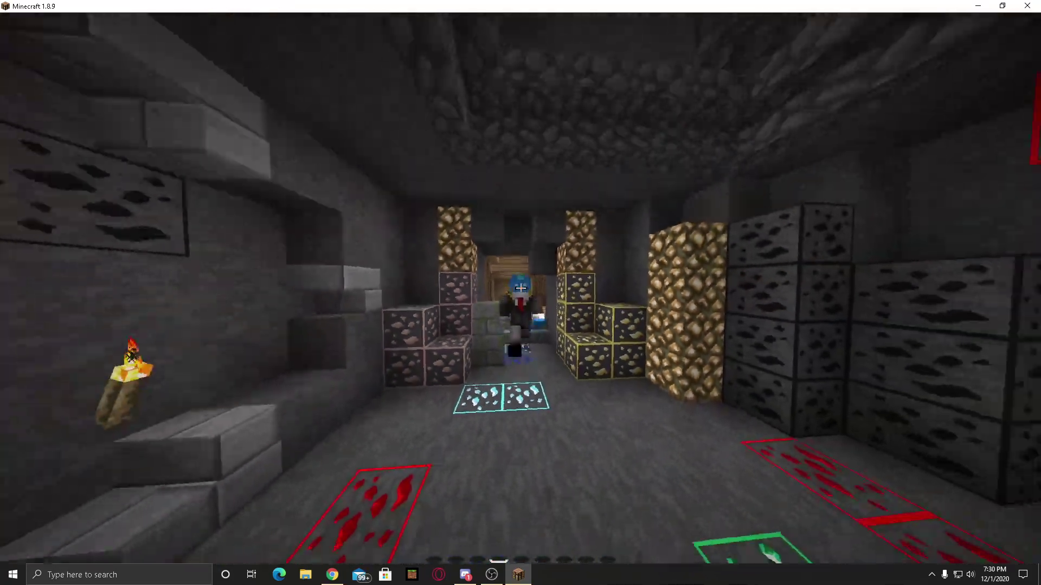
key(w)
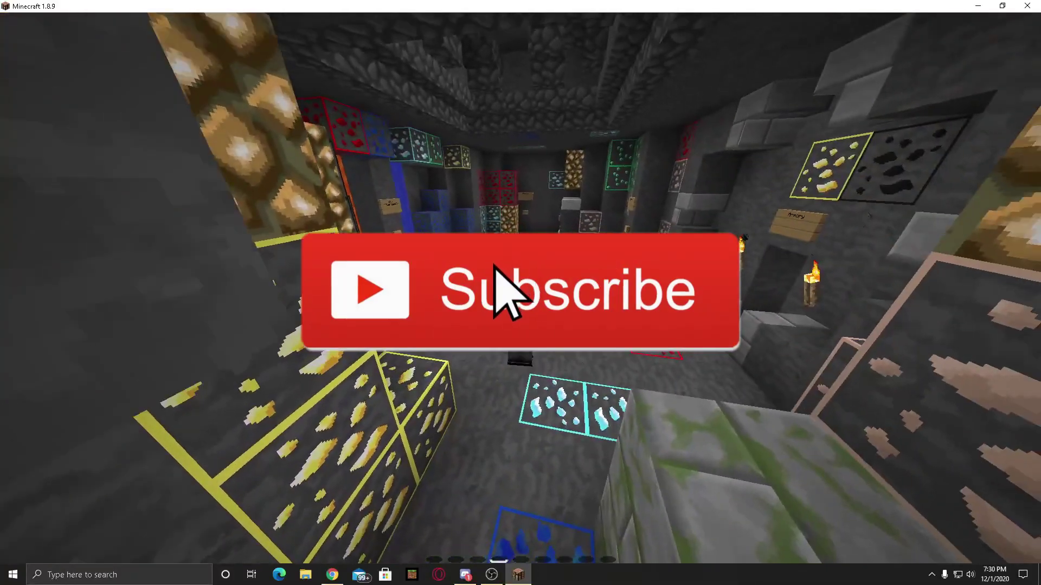
key(w)
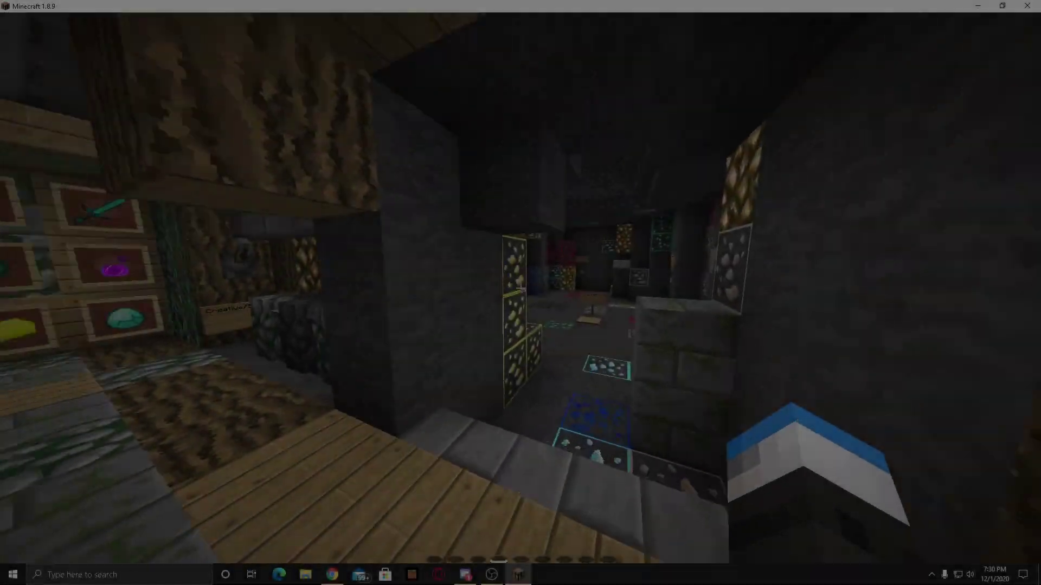
key(w)
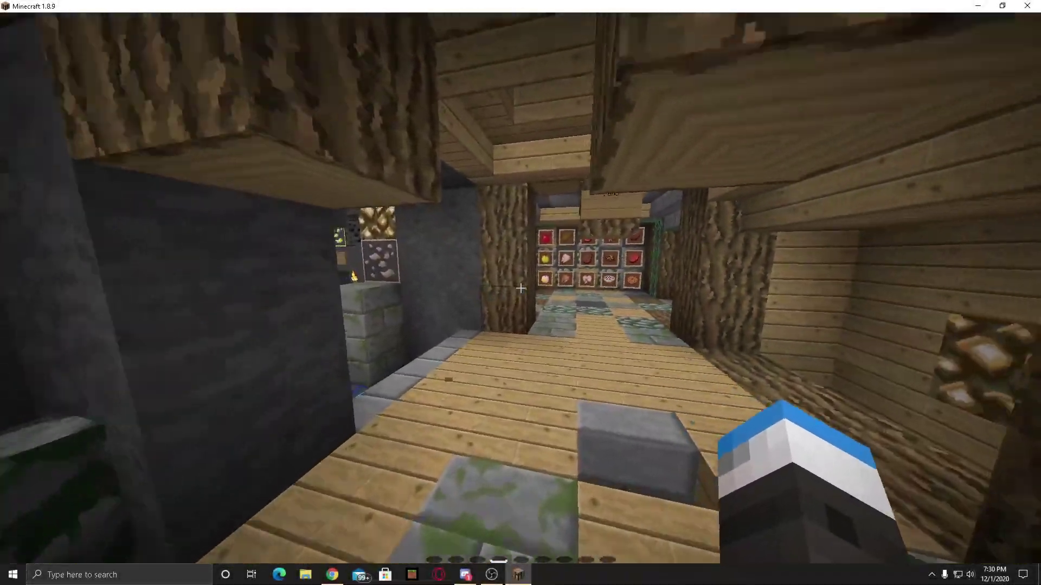
key(w)
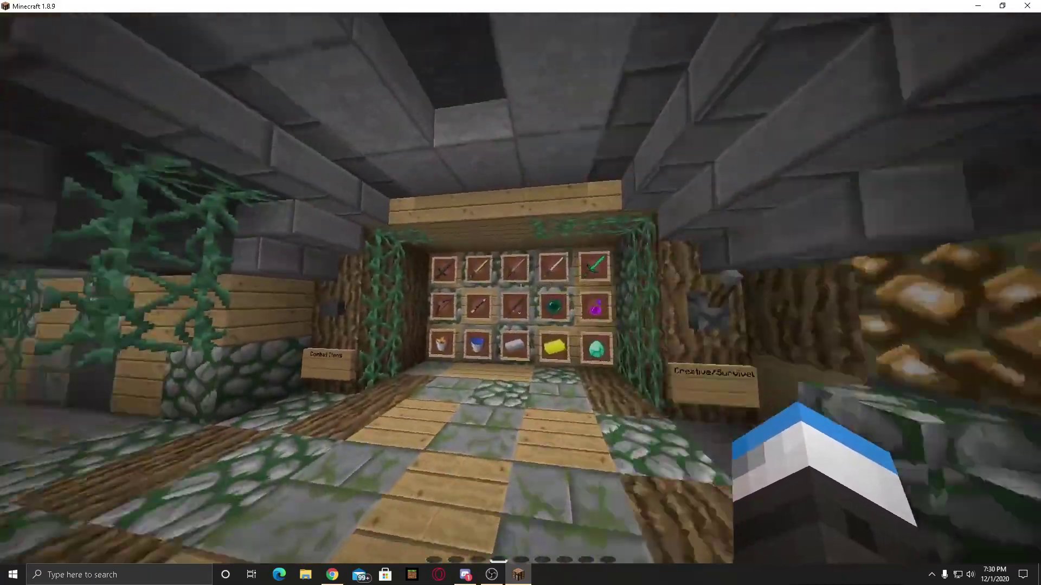
key(w)
key(1)
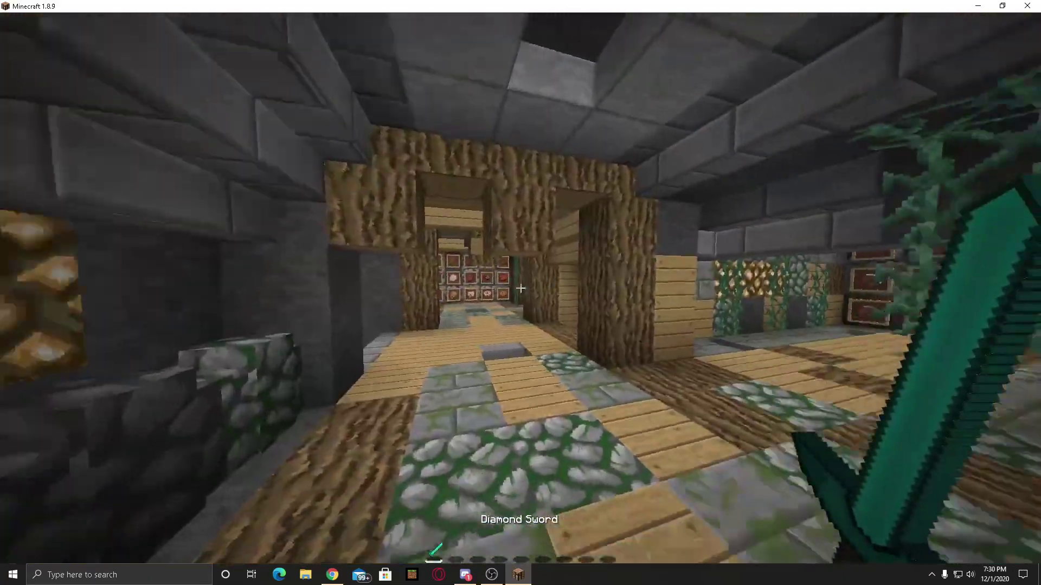
Step: Check the game's available and selected resource packs, and return to the world
key(Escape)
click(471, 246)
click(474, 259)
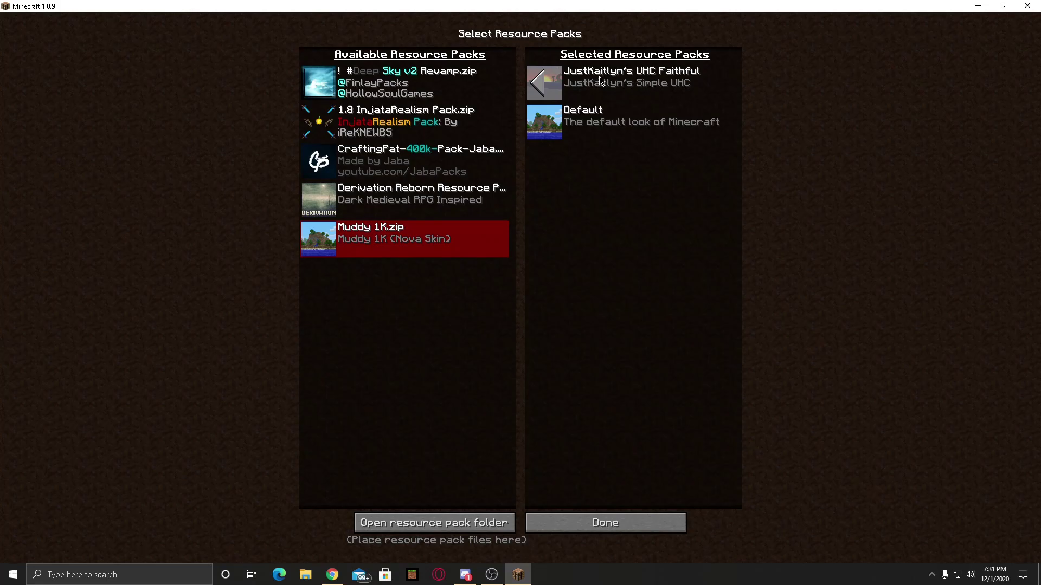
key(Escape)
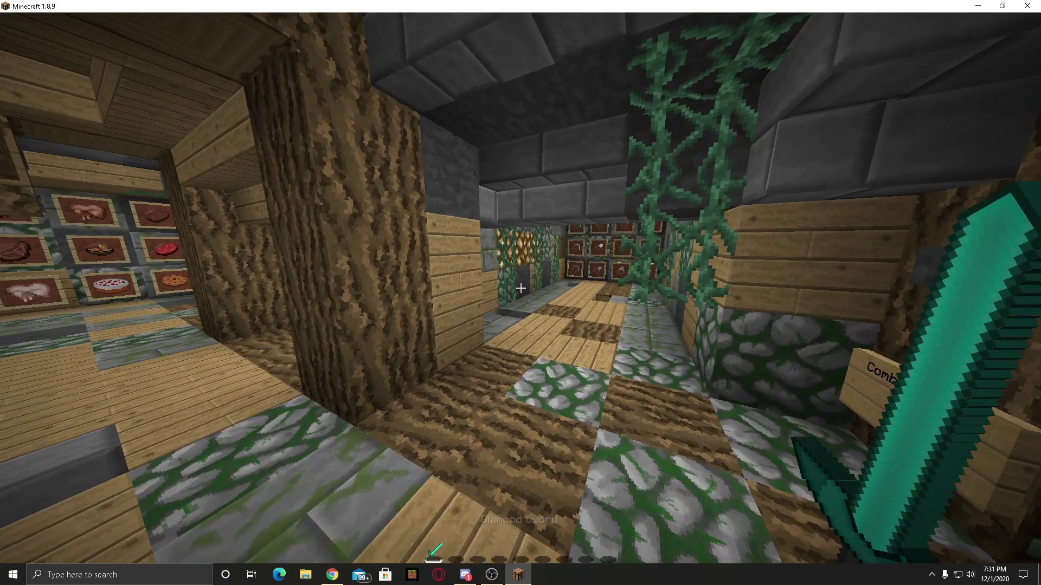
key(w)
key(F5)
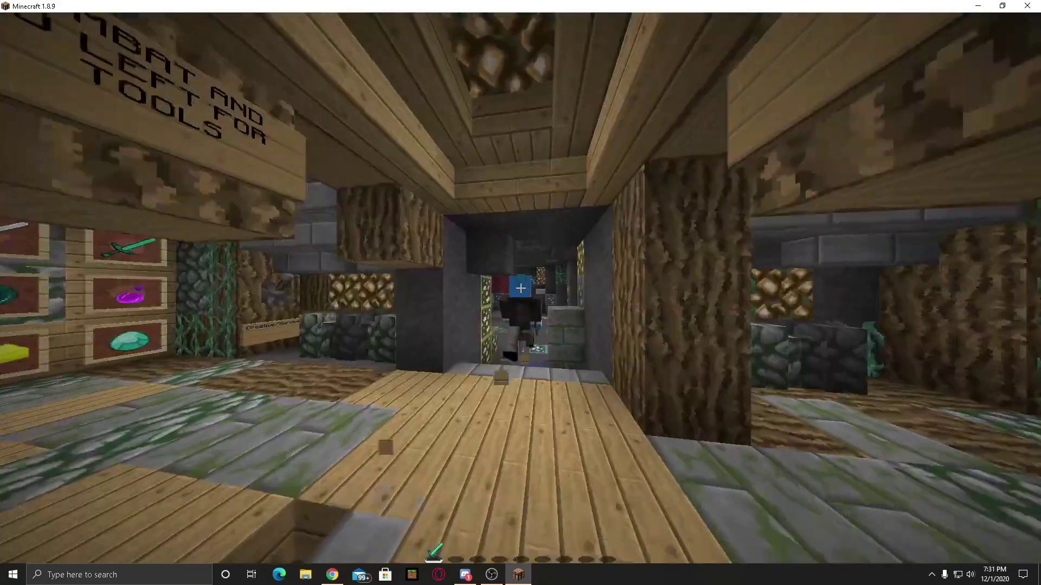
key(F5)
key(c)
key(F1)
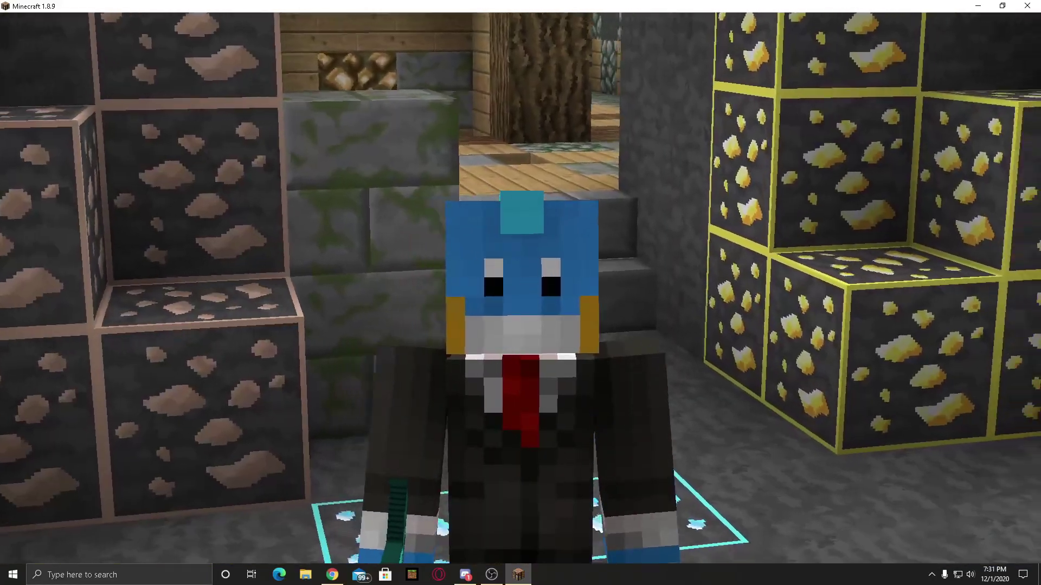
key(w)
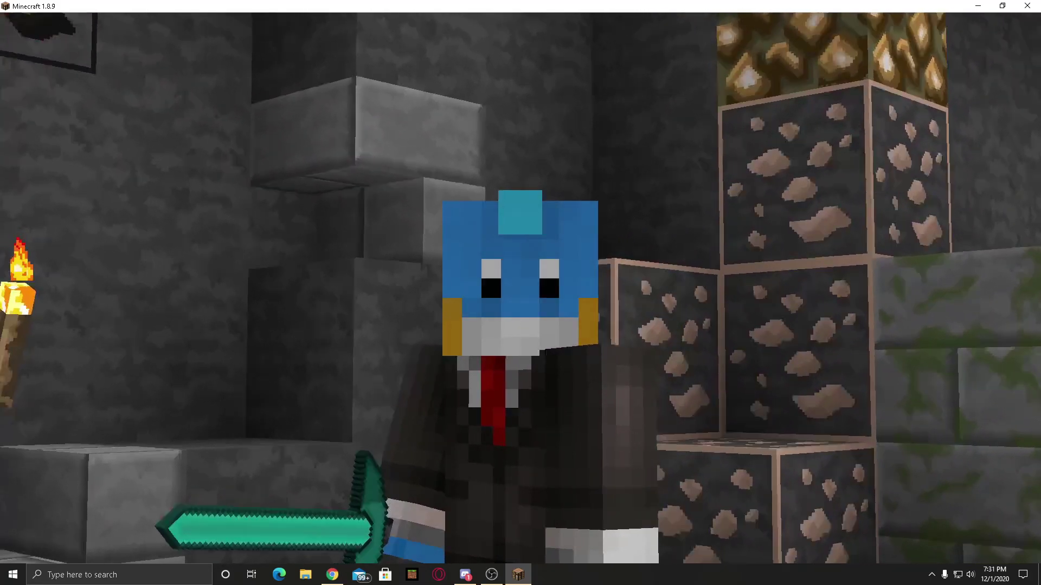
key(F1)
key(F5)
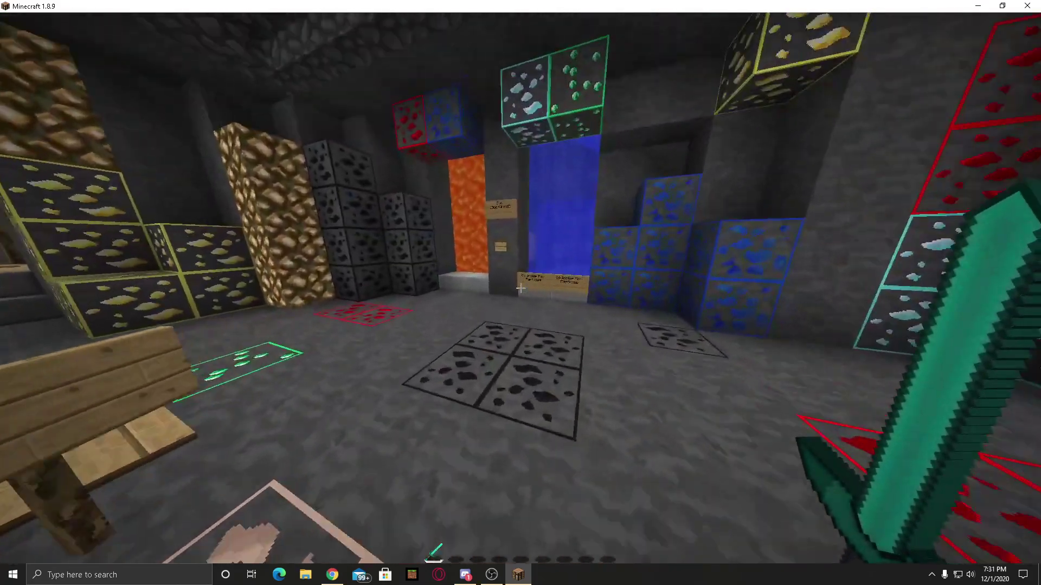
Step: Save and leave the Minecraft world, and quit the game to the desktop
key(Escape)
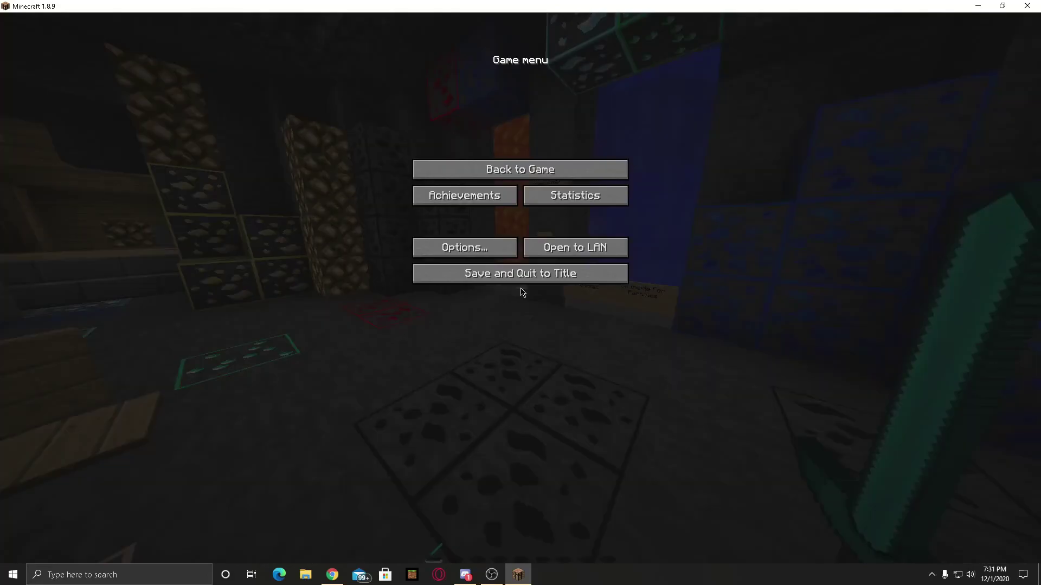
click(591, 274)
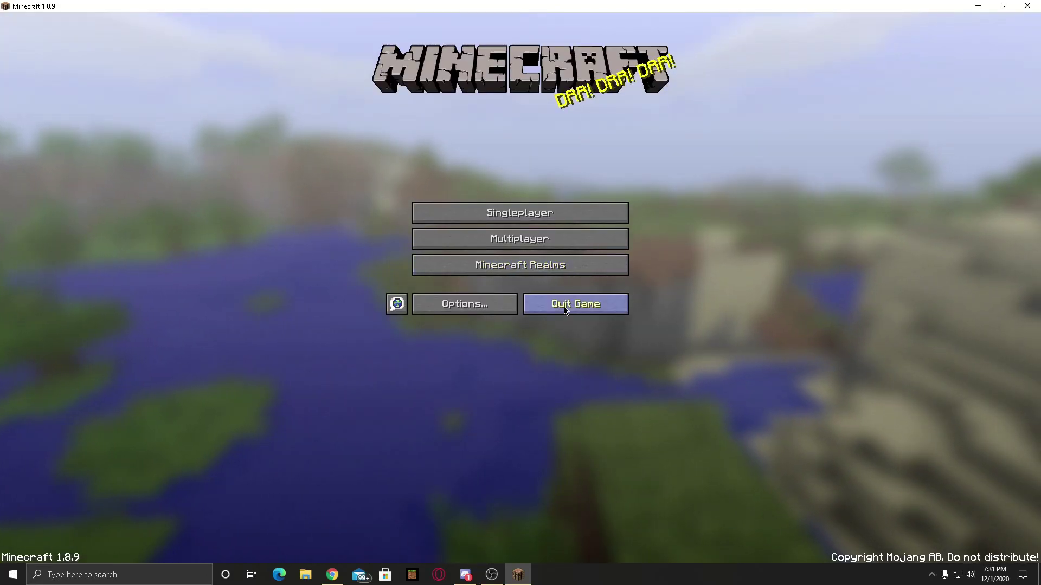
click(583, 305)
click(397, 156)
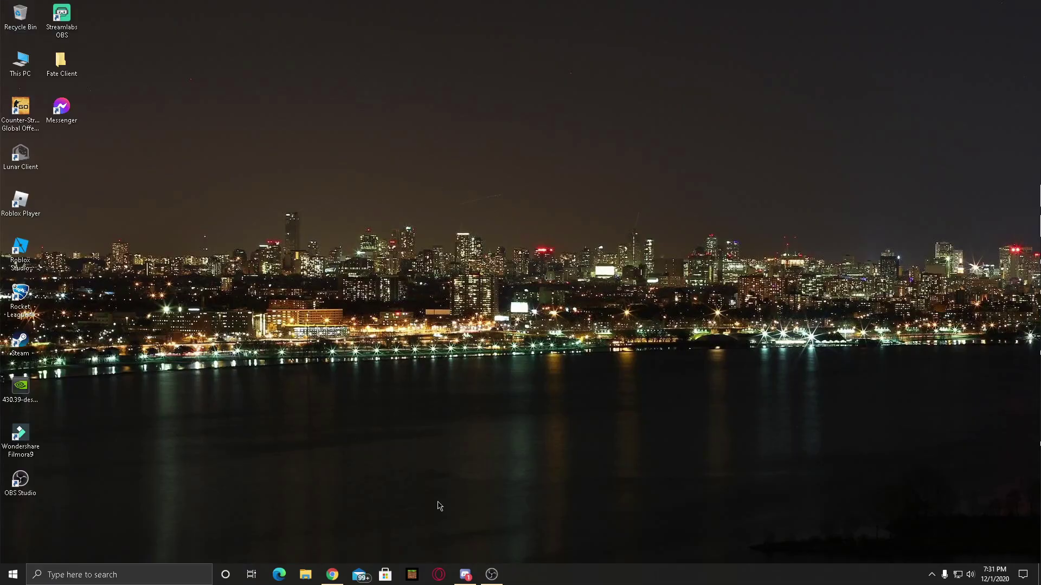
Step: Switch to Chrome, cancel saving the PCTexture2PE.zip download, and close the browser
click(326, 578)
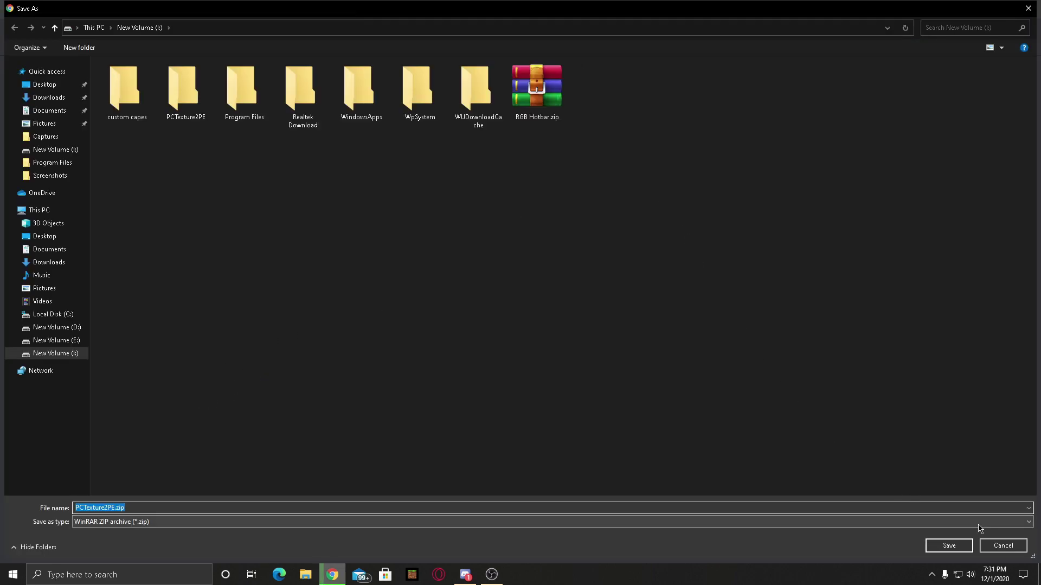
click(1003, 545)
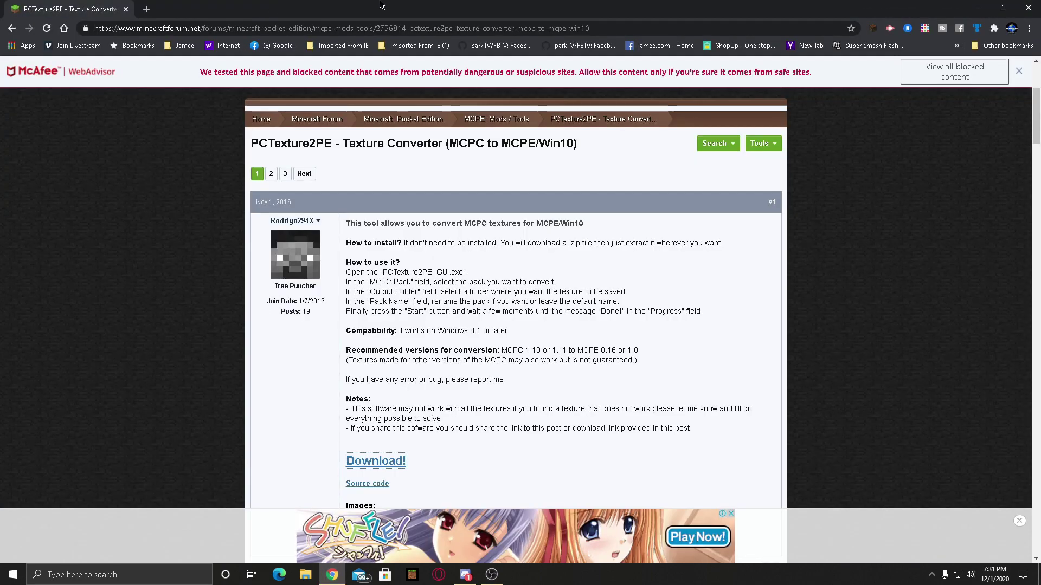
click(1028, 7)
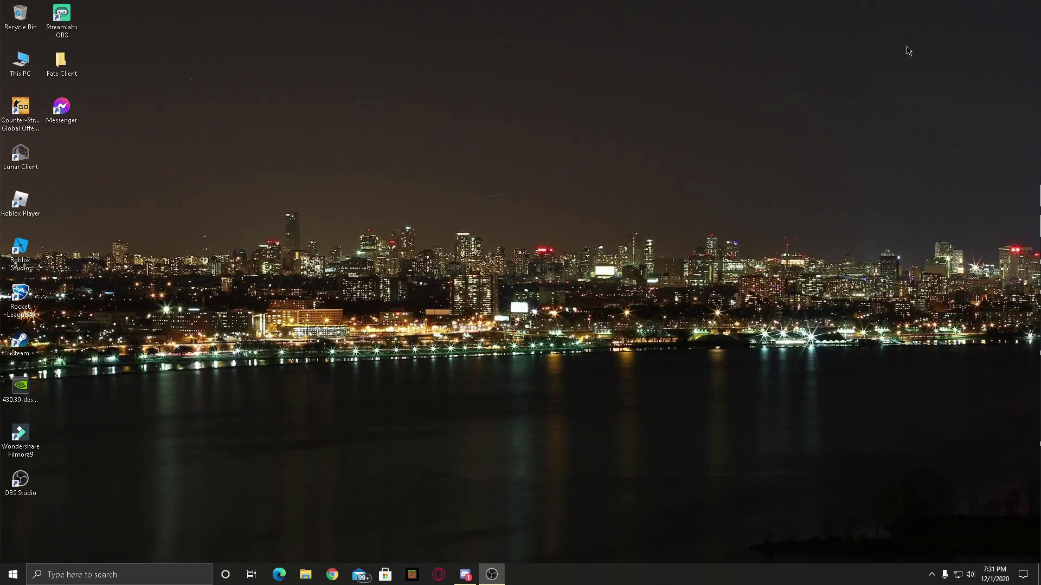
Step: Open the PCTexture2PE folder on the New Volume (I:) drive in File Explorer
click(305, 575)
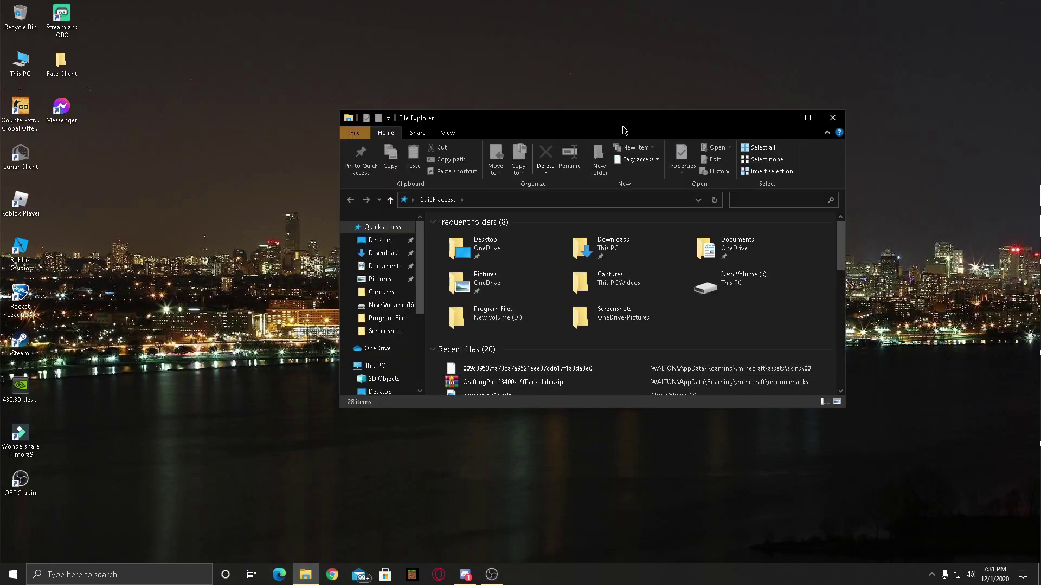
click(374, 366)
scroll(695, 298, down, 3)
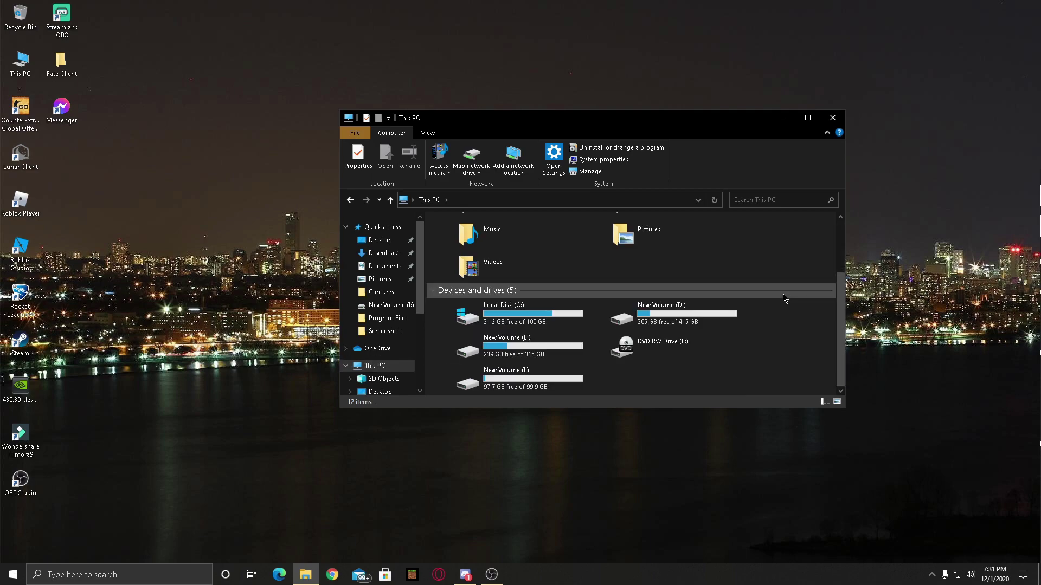
double_click(556, 391)
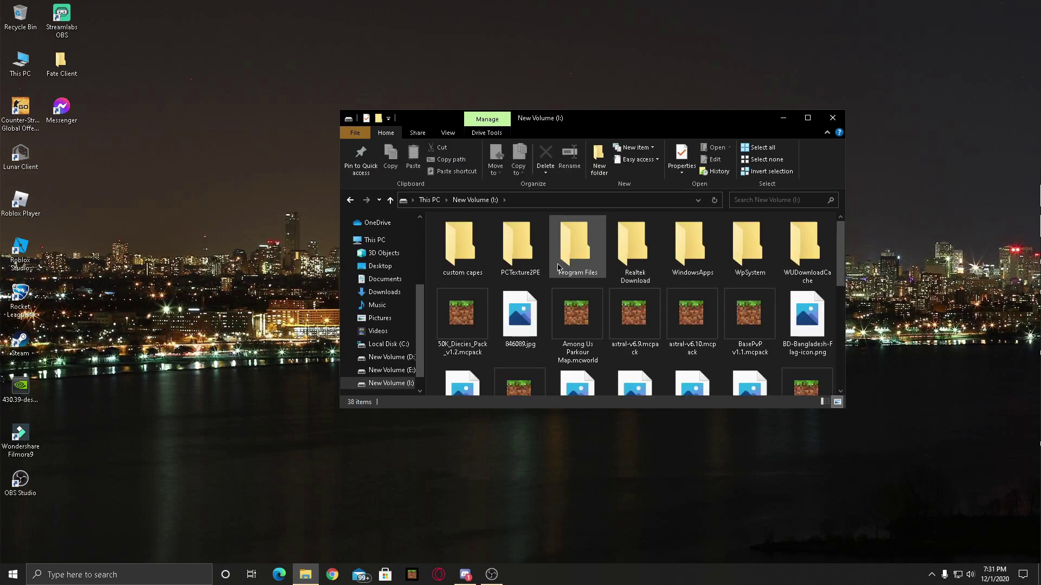
double_click(516, 254)
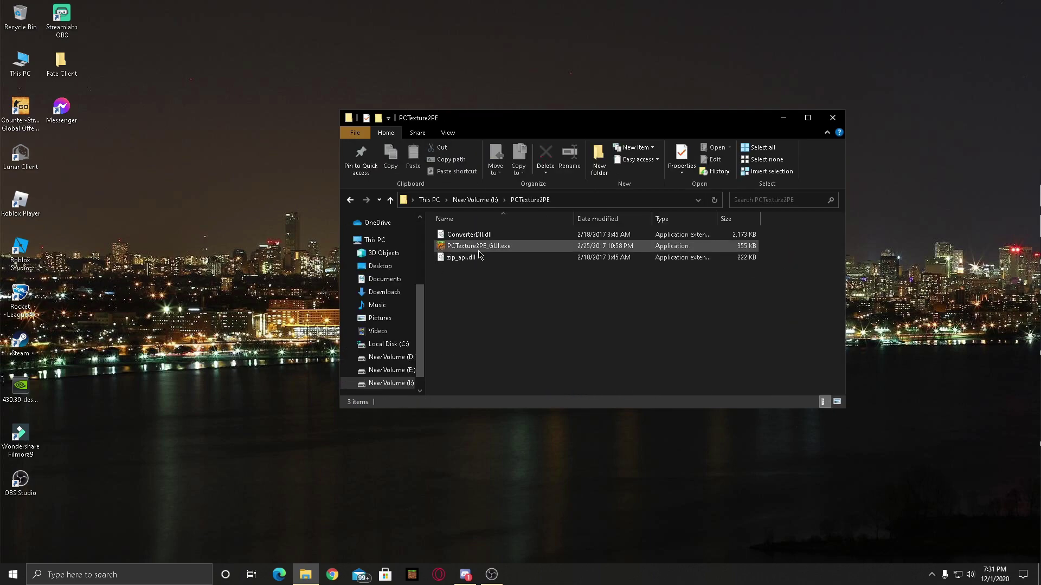
Step: Maximize the File Explorer window and launch PCTexture2PE_GUI.exe from the PCTexture2PE folder
click(350, 200)
drag(637, 119, 641, 1)
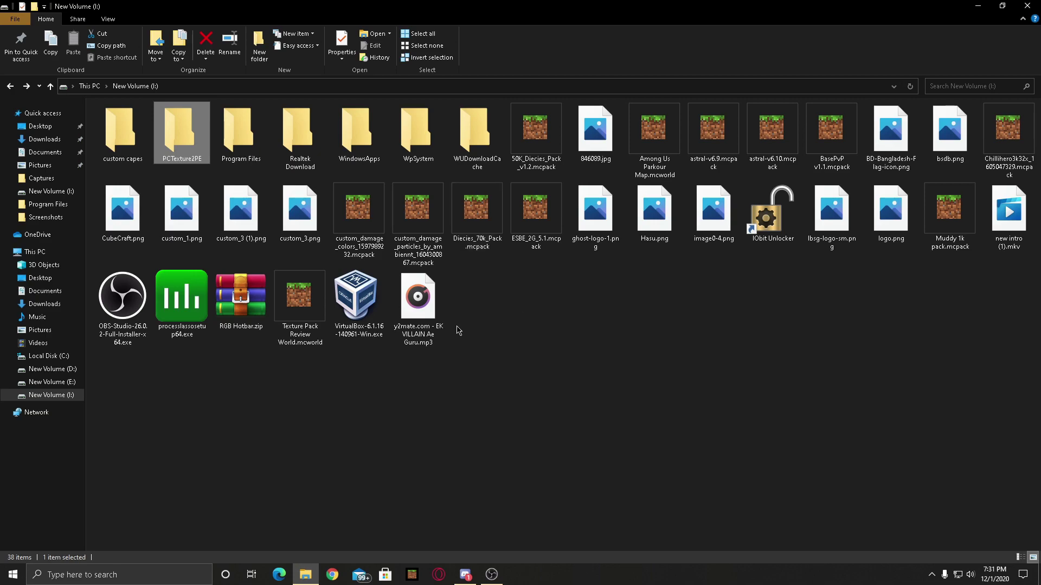
double_click(182, 155)
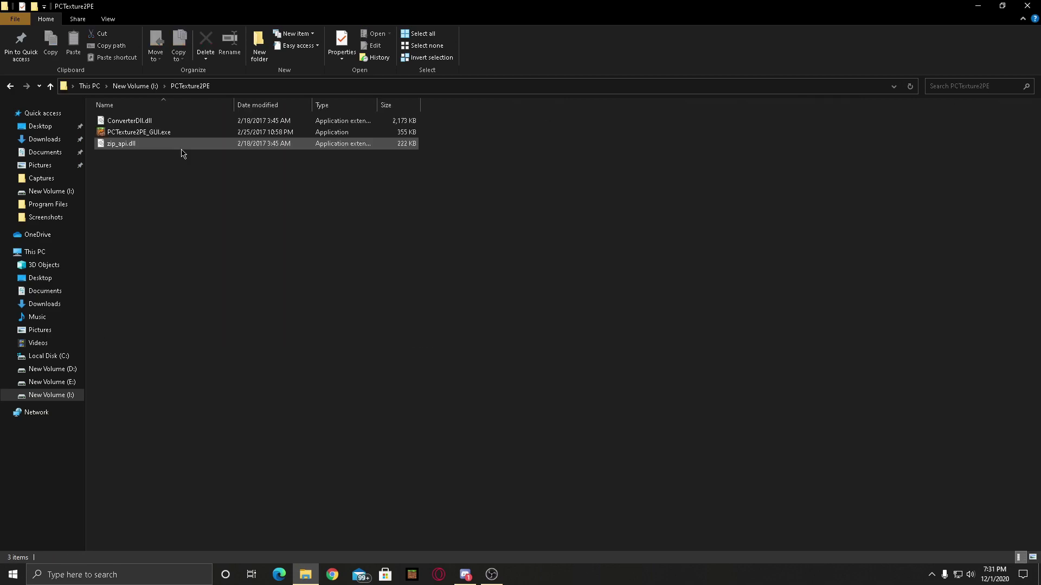
double_click(154, 138)
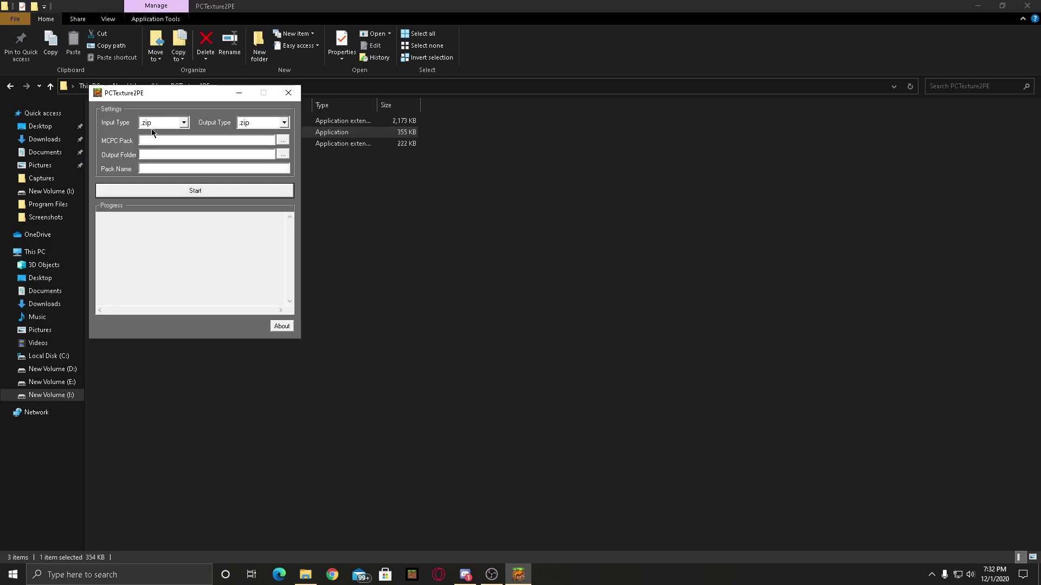
Step: Set the converter's input type to zip and its output type to mcpack
click(165, 123)
click(163, 133)
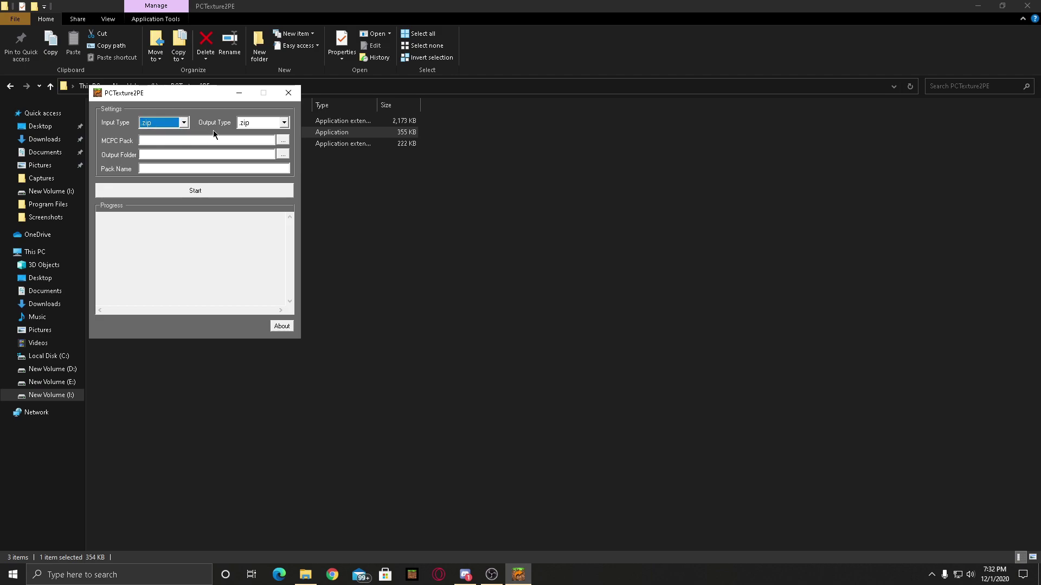
click(260, 124)
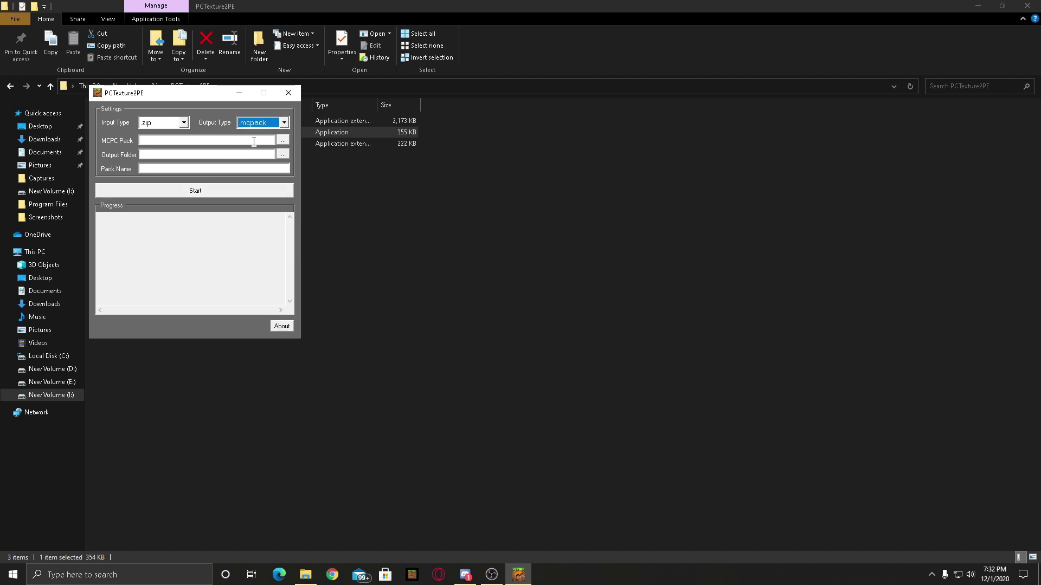
click(284, 142)
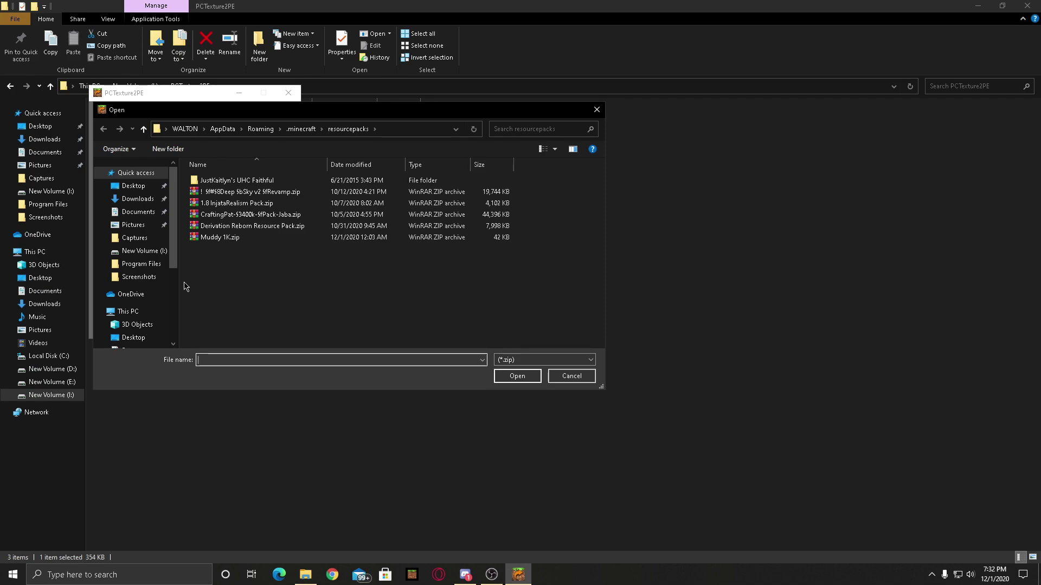
click(516, 376)
click(596, 109)
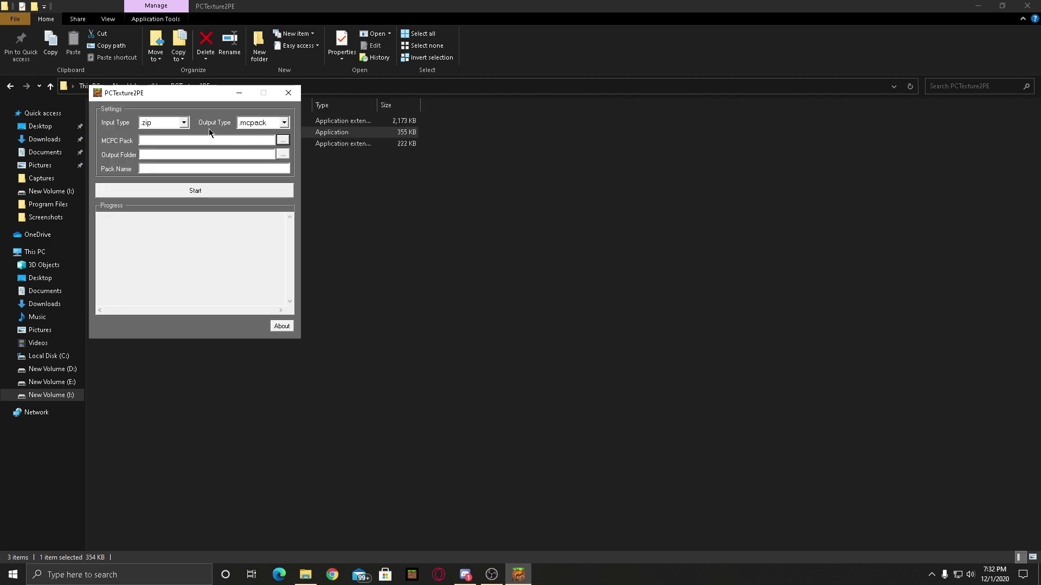
Step: Set the input type to Folder and load pack.mcmeta from the JustKaitlyn's UHC Faithful folder as the MCPC pack
click(183, 123)
click(177, 143)
click(283, 142)
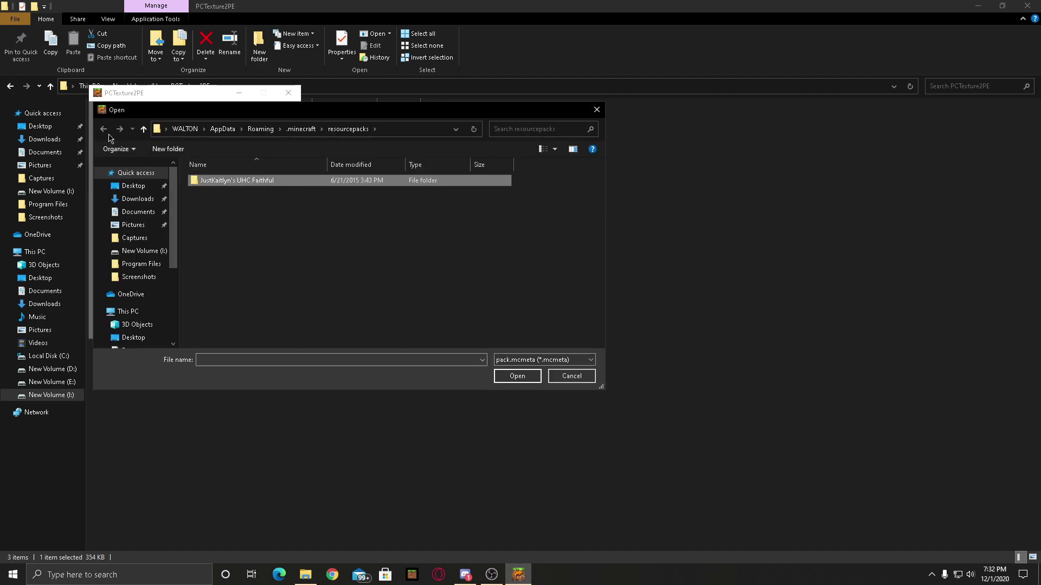
click(510, 375)
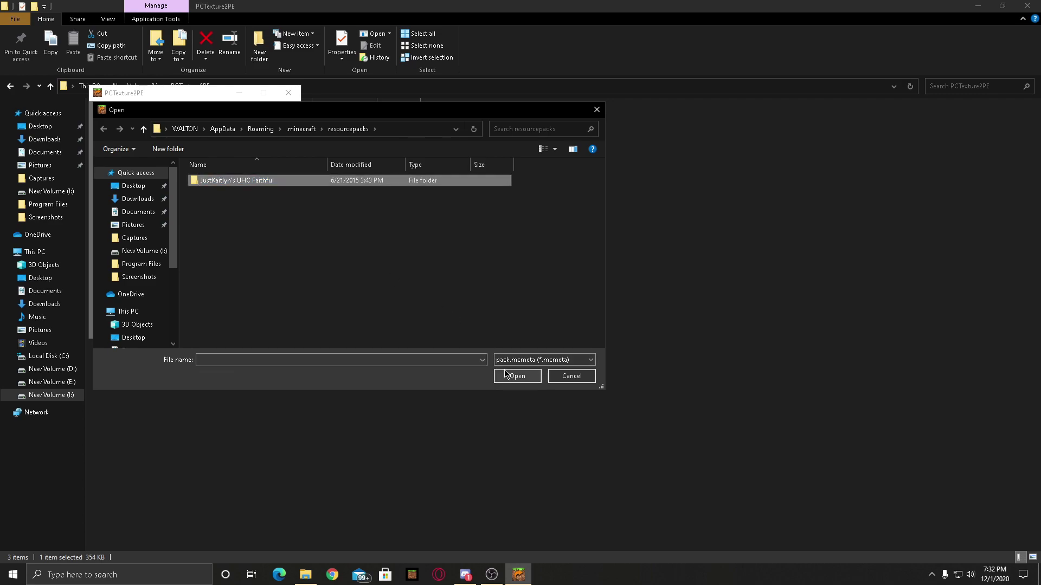
click(238, 193)
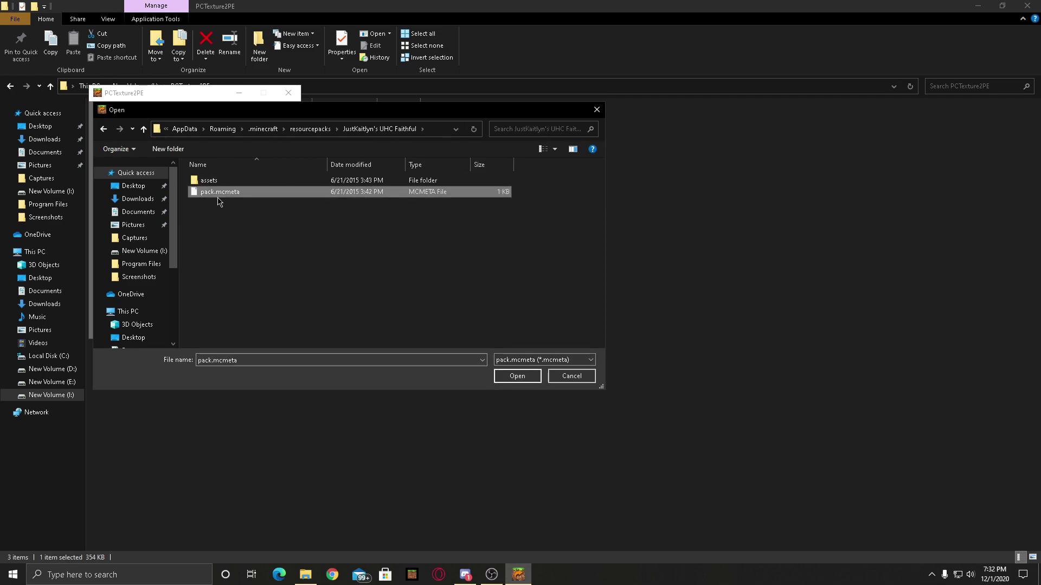
click(521, 377)
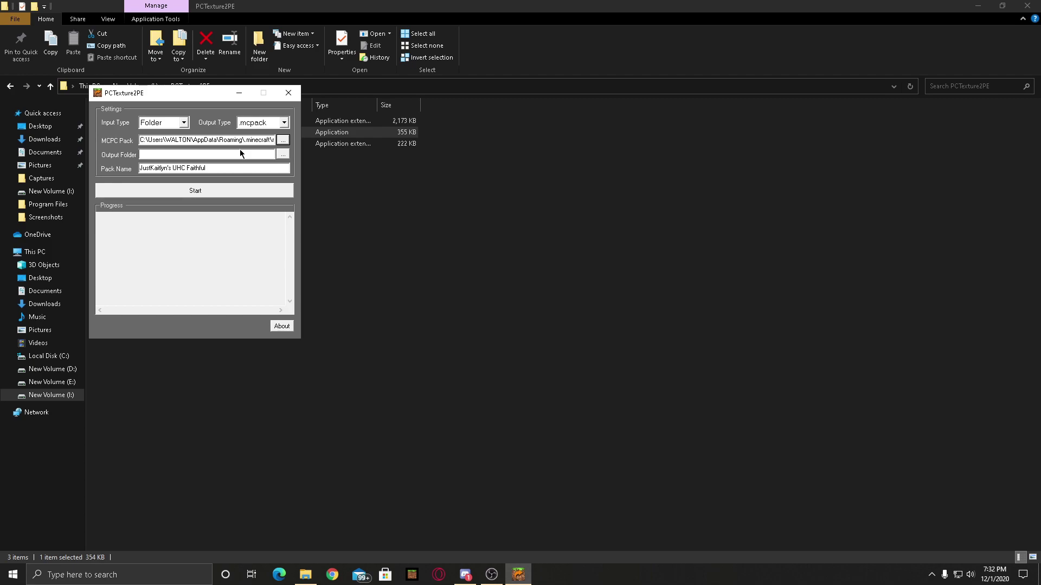
Step: Set the output folder to the root of the New Volume (I:) drive and start the conversion
click(282, 158)
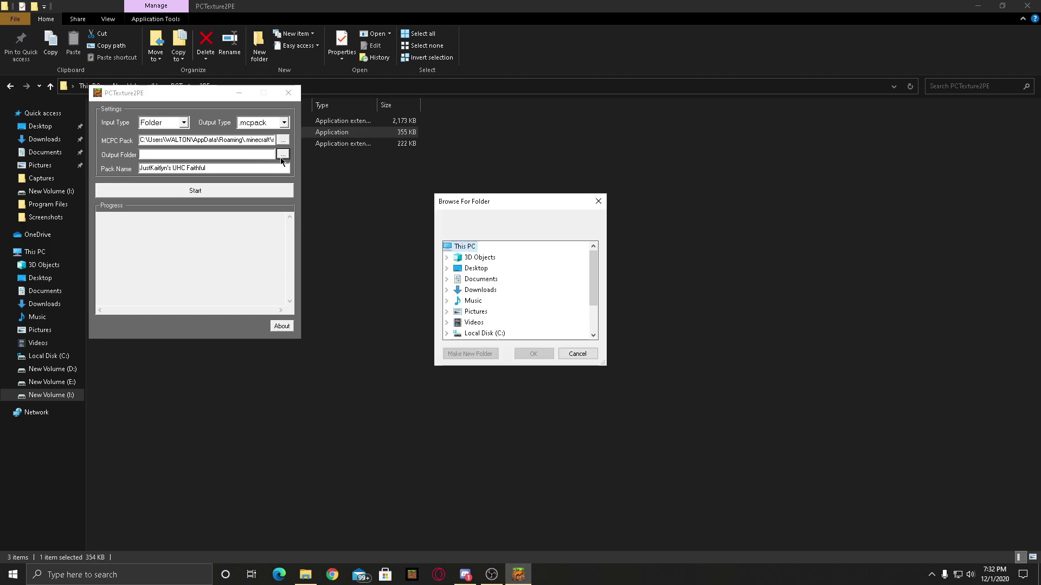
scroll(519, 296, down, 2)
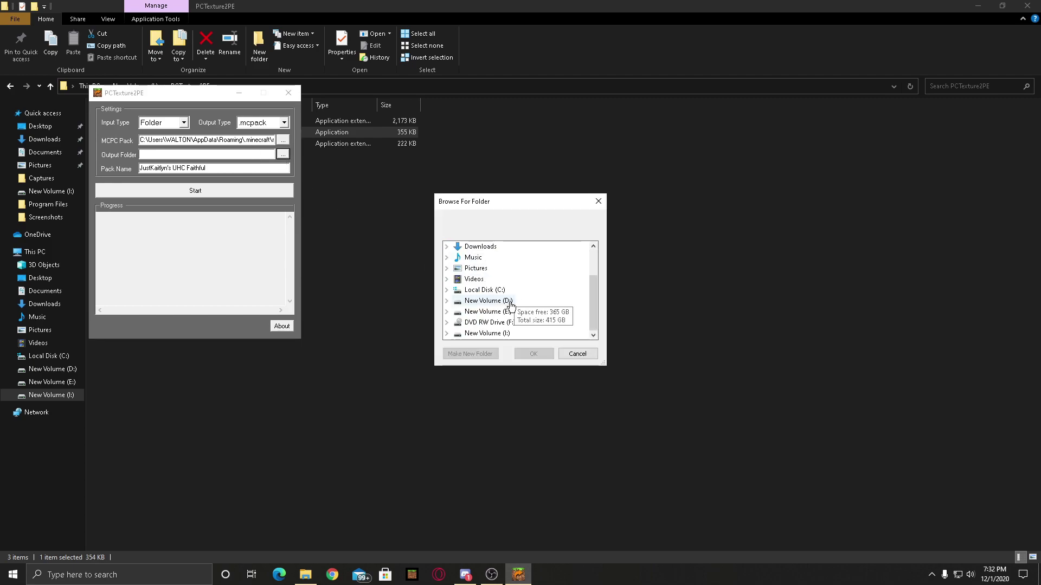
double_click(497, 333)
double_click(506, 313)
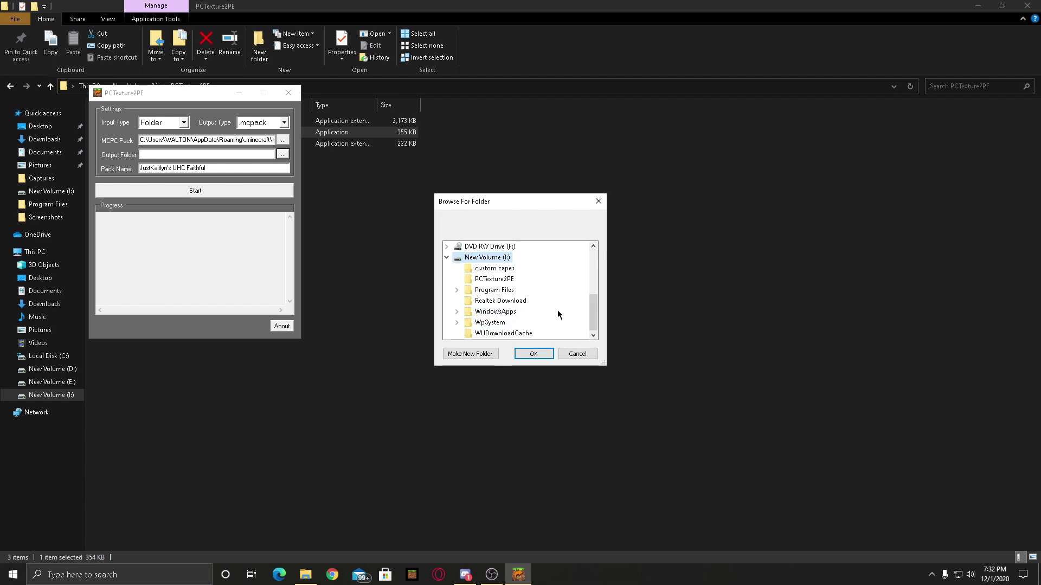
scroll(542, 313, up, 1)
click(457, 313)
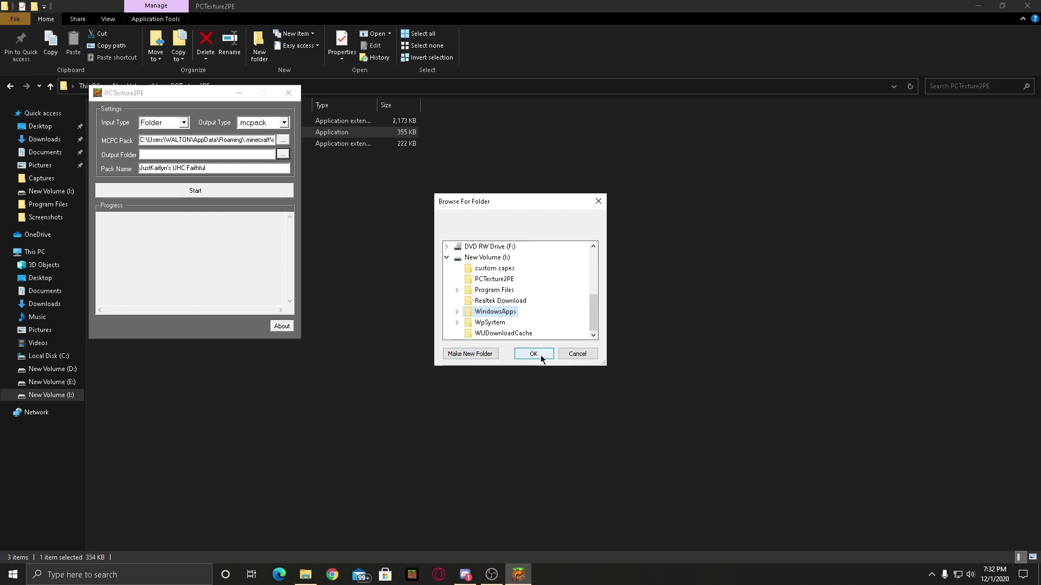
click(486, 258)
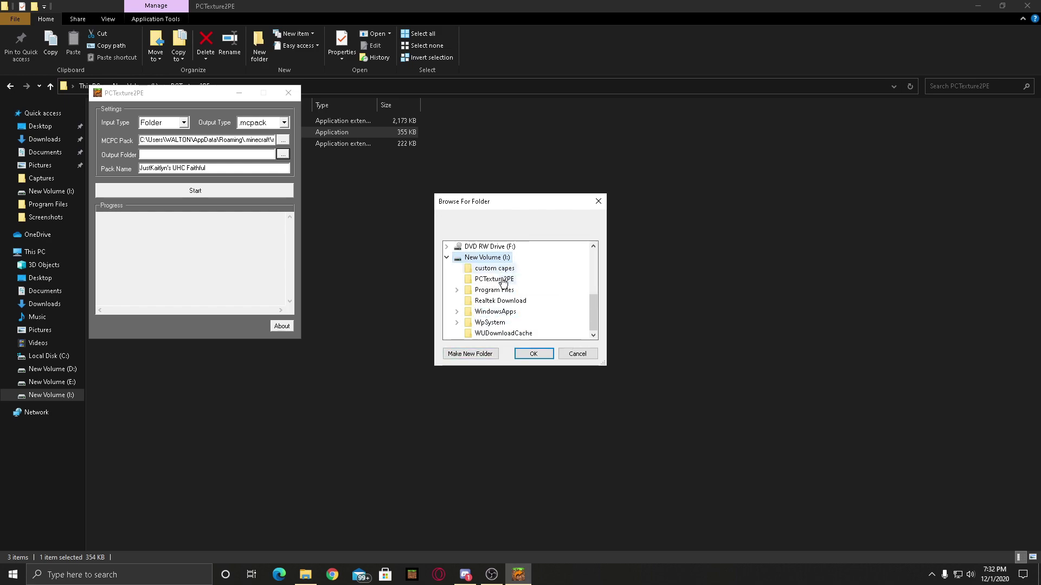
click(534, 354)
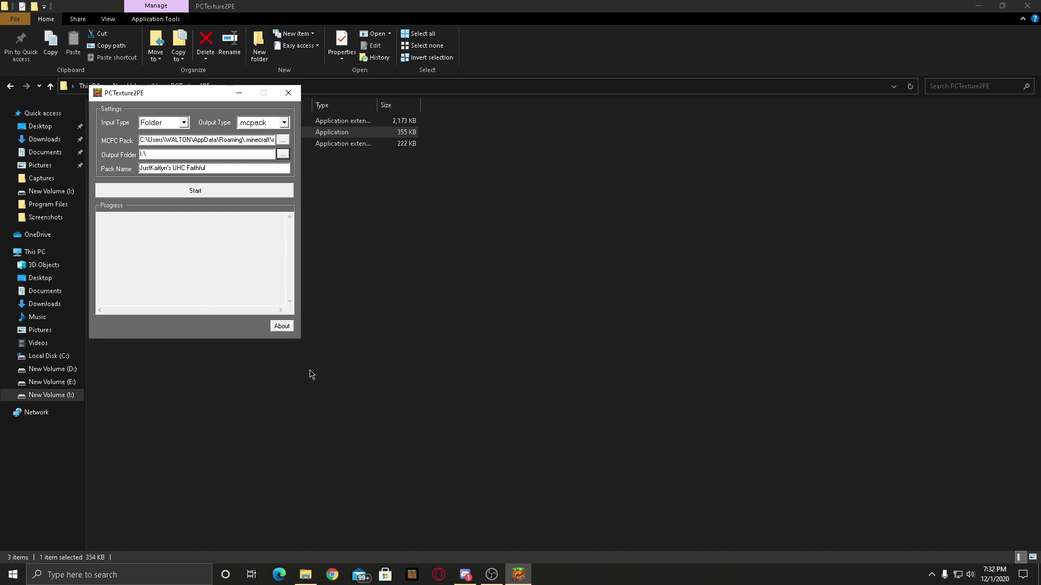
click(196, 191)
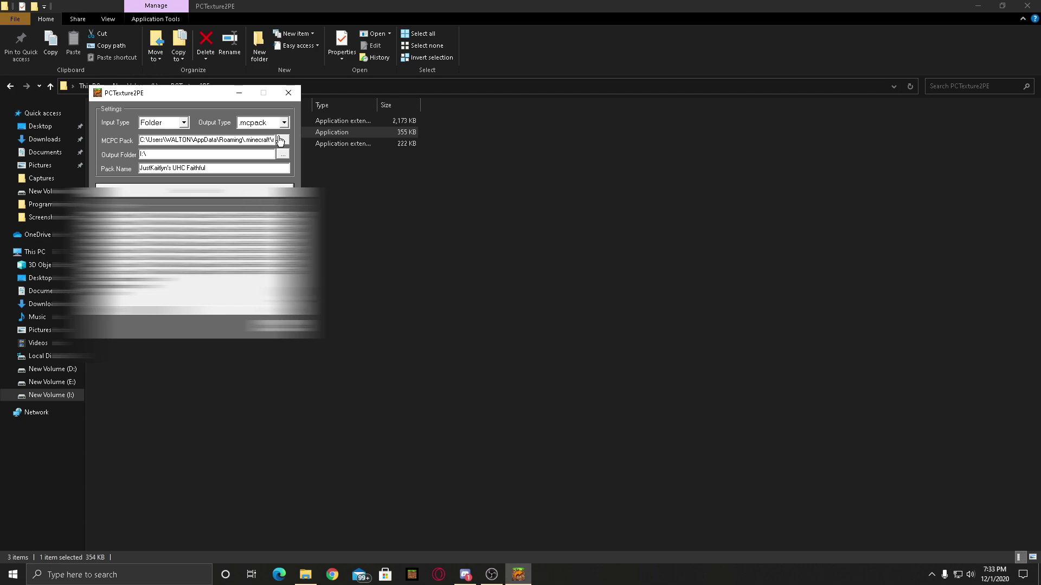
Step: Close the converter and open the converted JustKaitlyn's UHC Faithful.mcpack from New Volume (I:) to import it into Minecraft
click(288, 93)
click(10, 88)
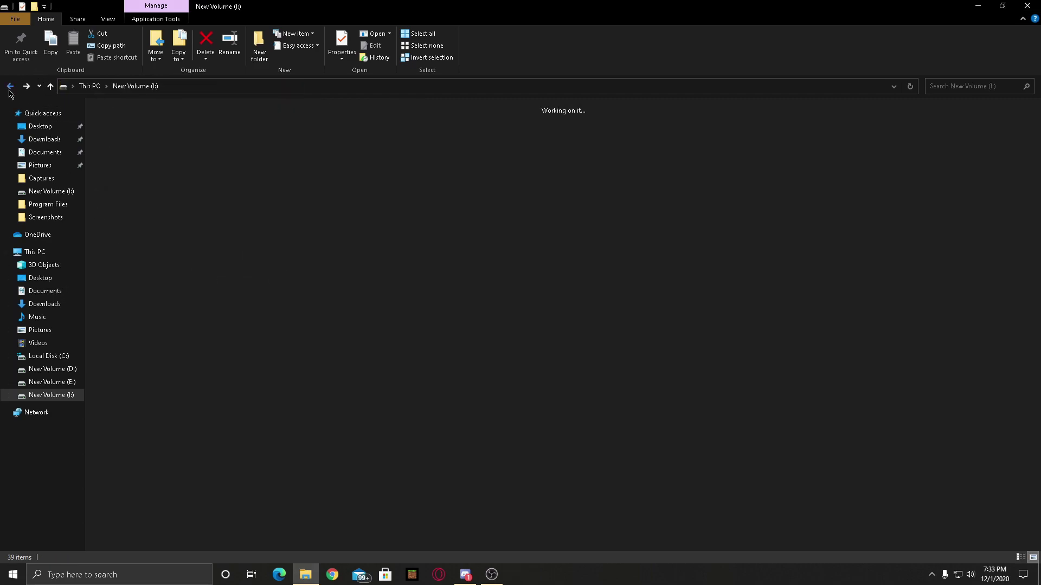
click(615, 349)
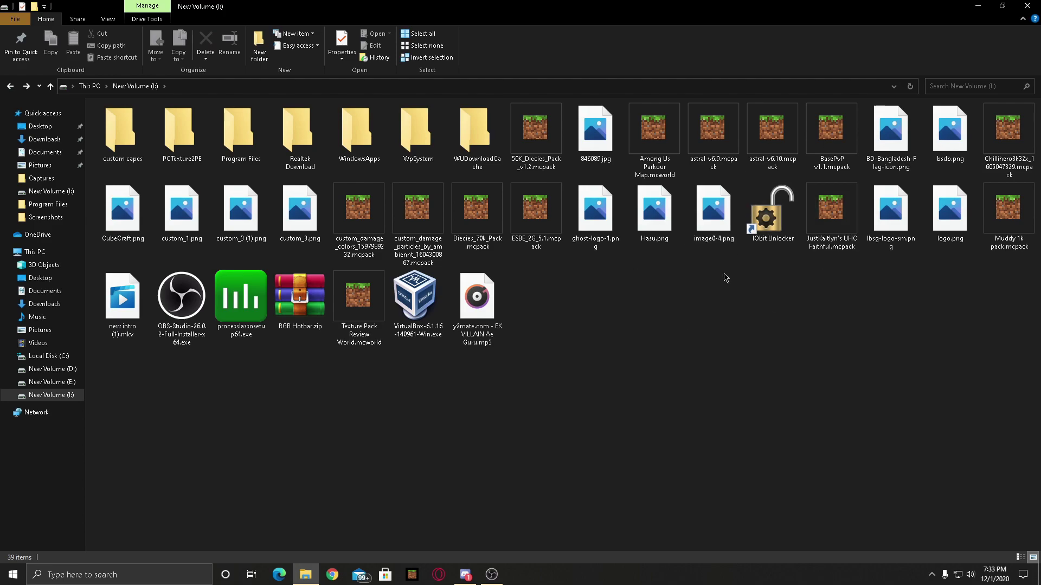
click(838, 235)
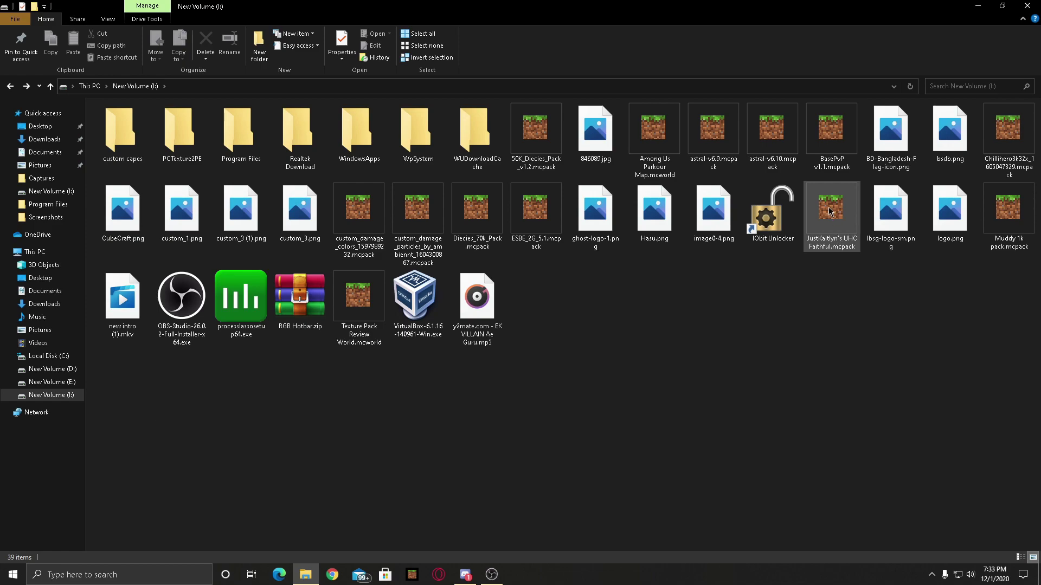
drag(830, 213, 826, 219)
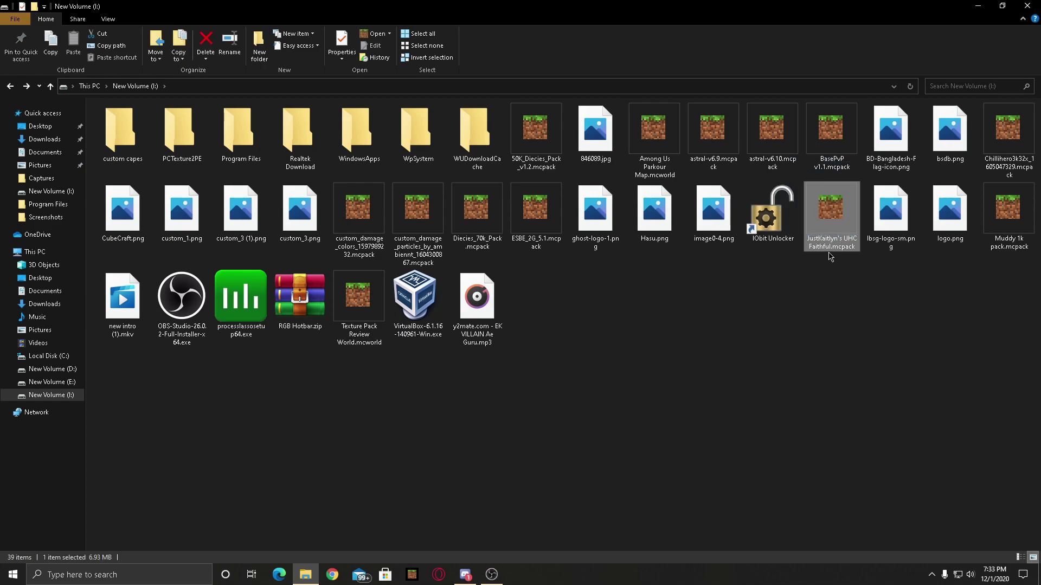
double_click(828, 229)
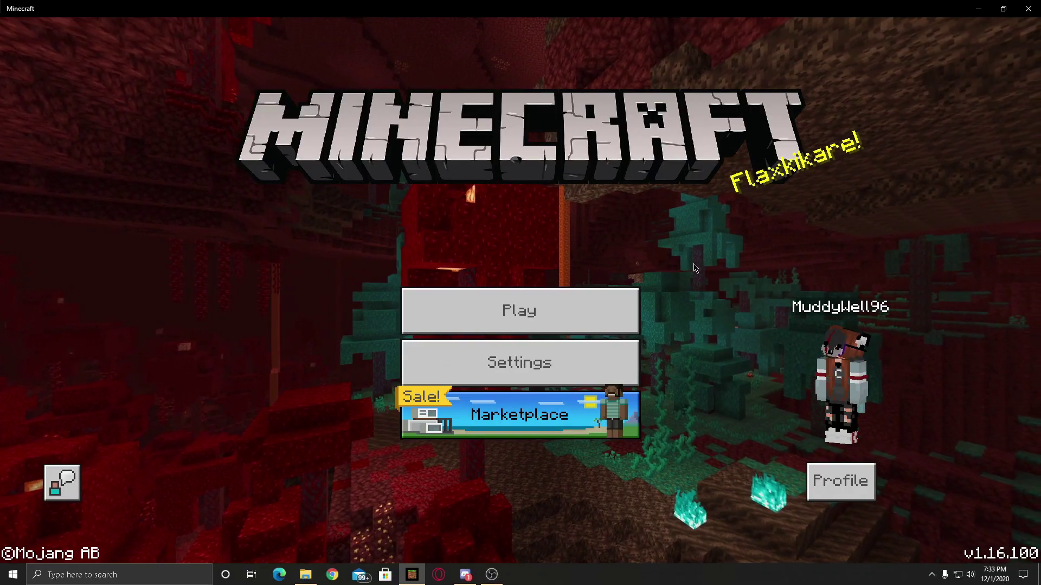
Step: Activate the JustKaitlyn's UHC Faithful pack in Minecraft's Global Resources and return to the main menu
click(535, 368)
scroll(202, 518, down, 1)
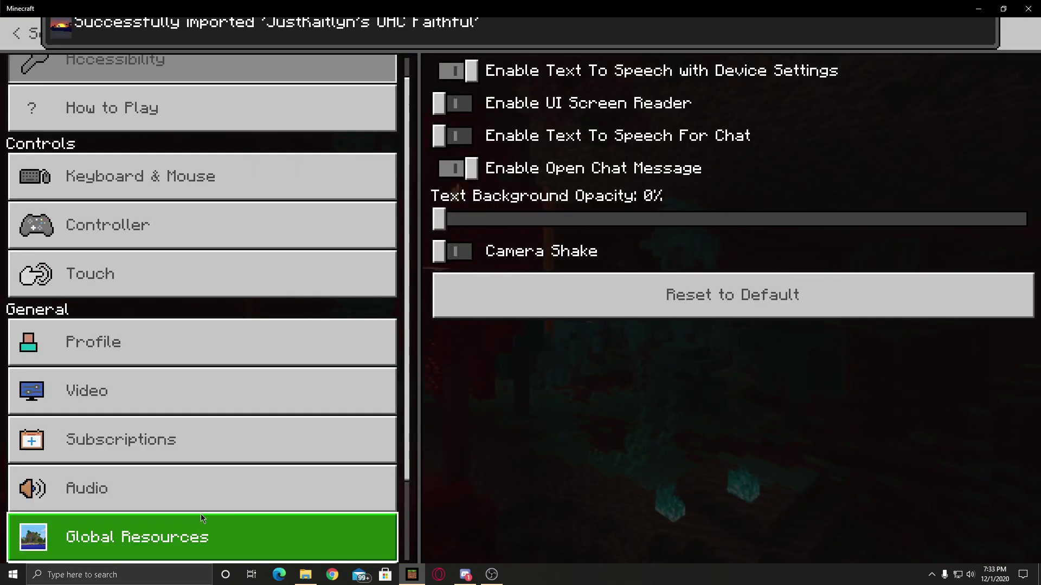
click(200, 534)
click(704, 122)
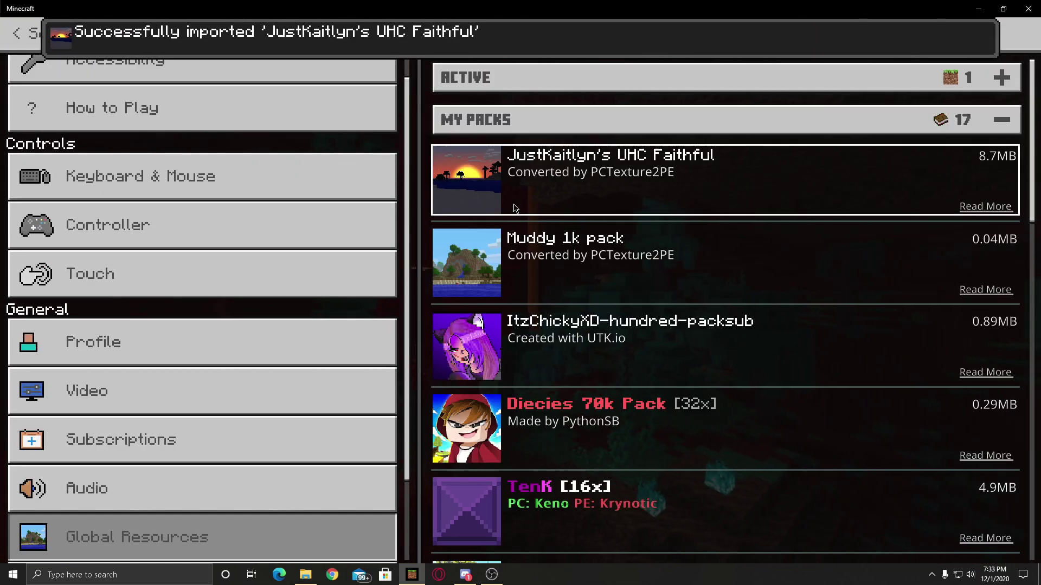
click(571, 177)
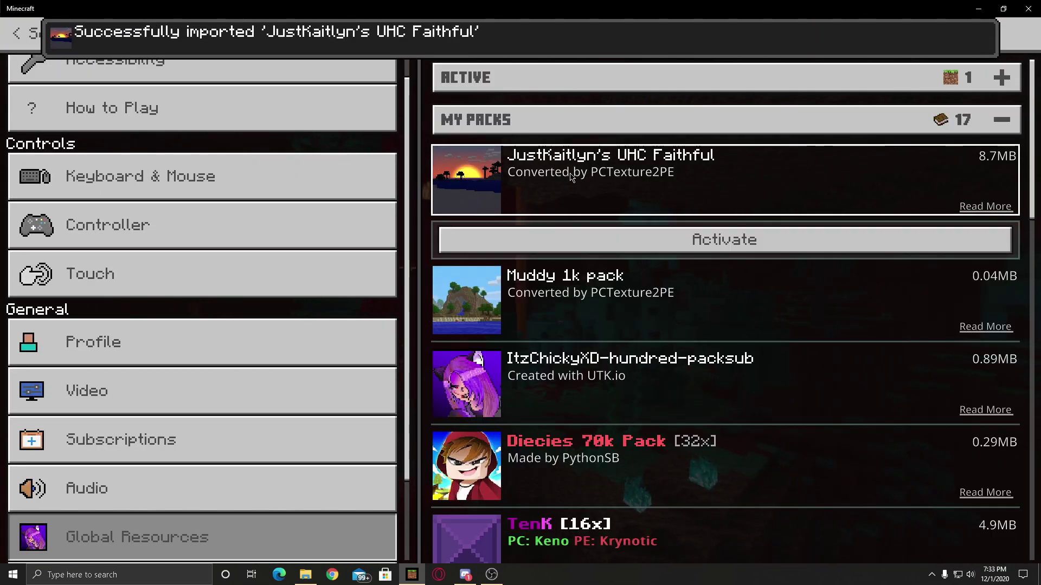
click(585, 230)
click(660, 82)
click(638, 140)
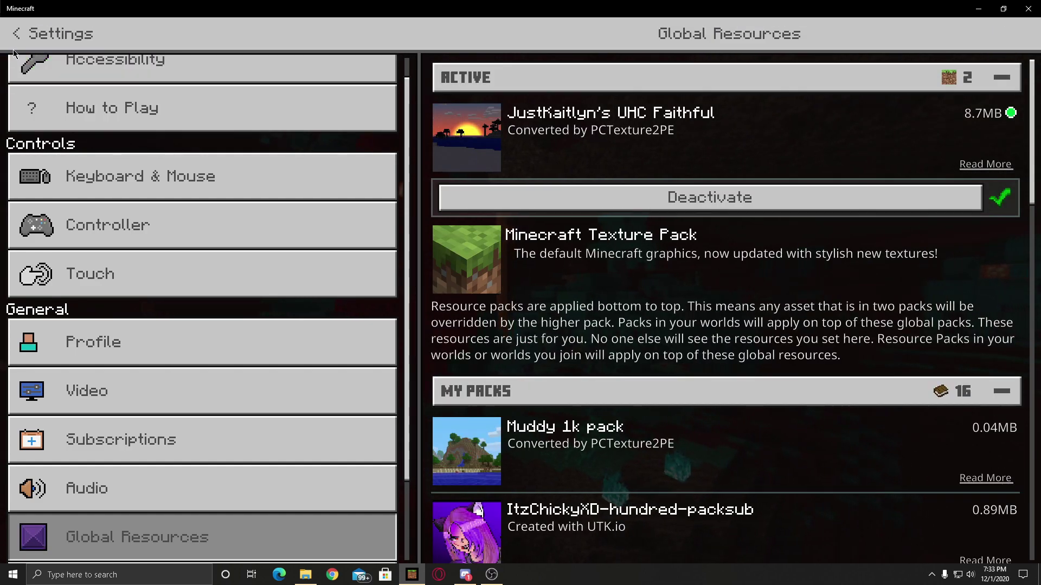
click(41, 34)
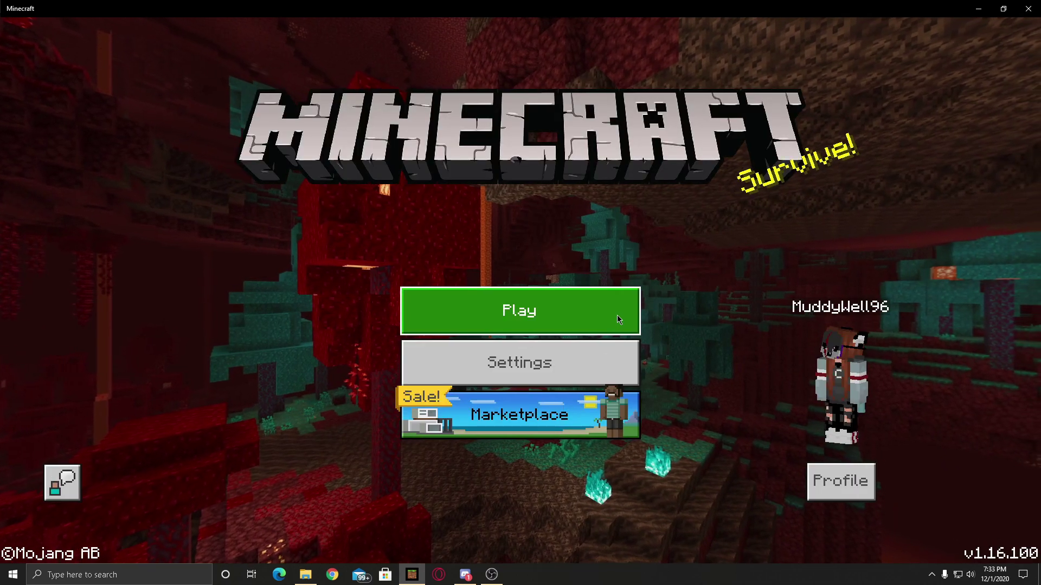
Step: Load the PVP packs review world, copy the displayed bow into the hotbar and select the fourth hotbar slot
click(616, 313)
click(632, 320)
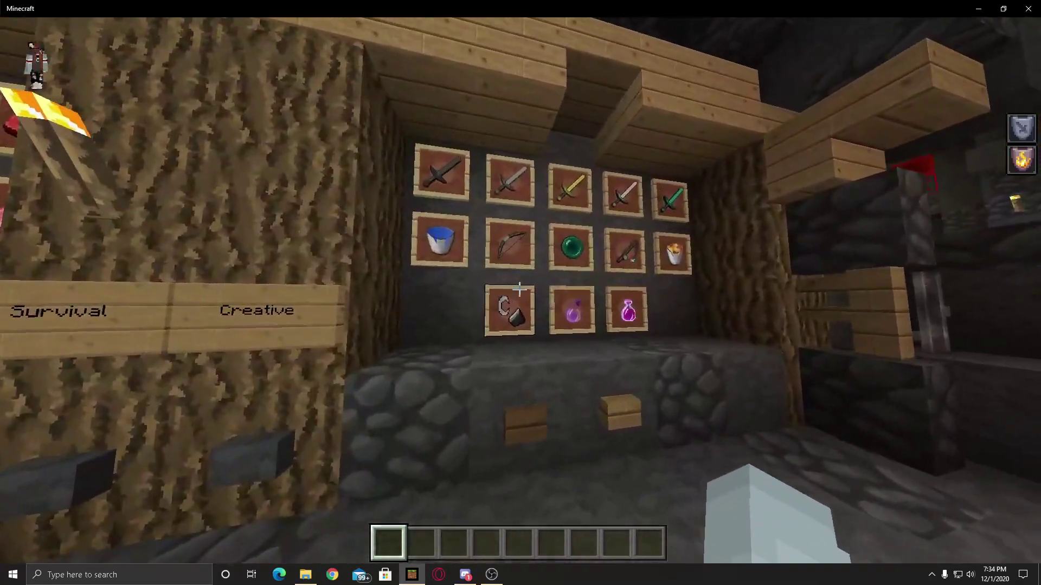
middle_click(519, 290)
key(Escape)
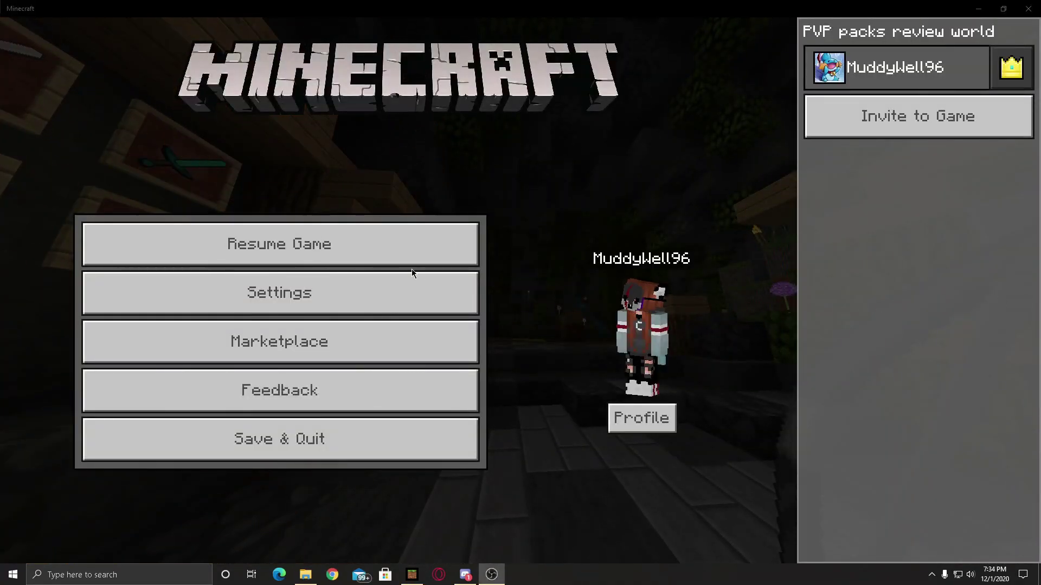
key(Escape)
key(4)
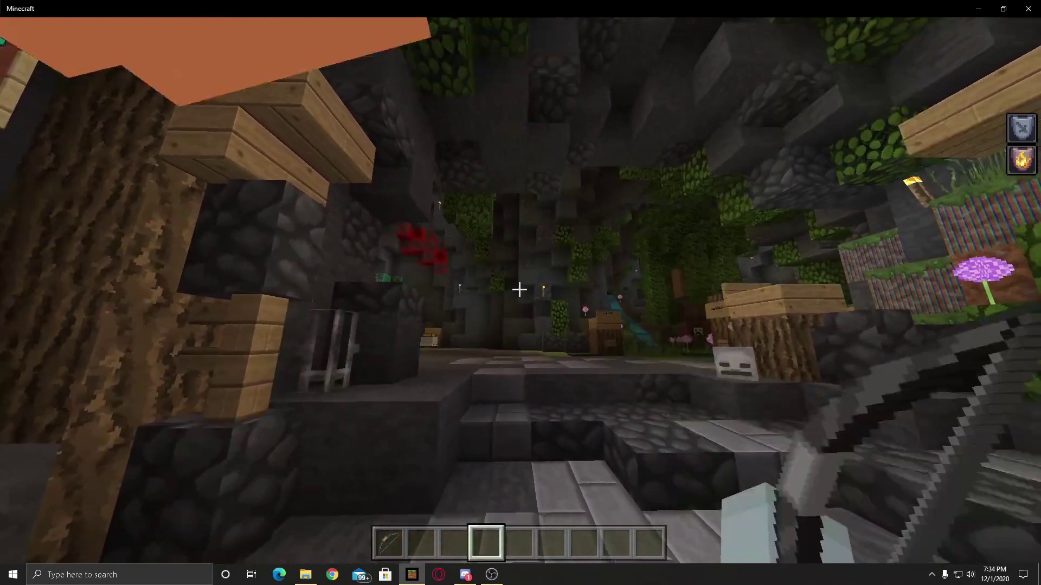
Step: Walk through the cave in third-person view with the HUD hidden to inspect the pack's textures
key(F5)
key(F5)
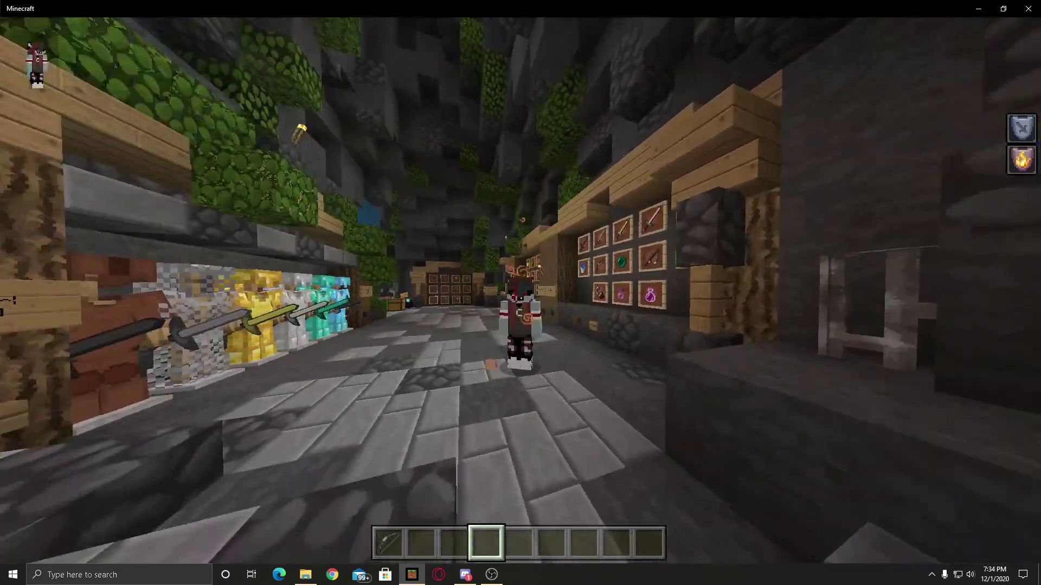
key(F1)
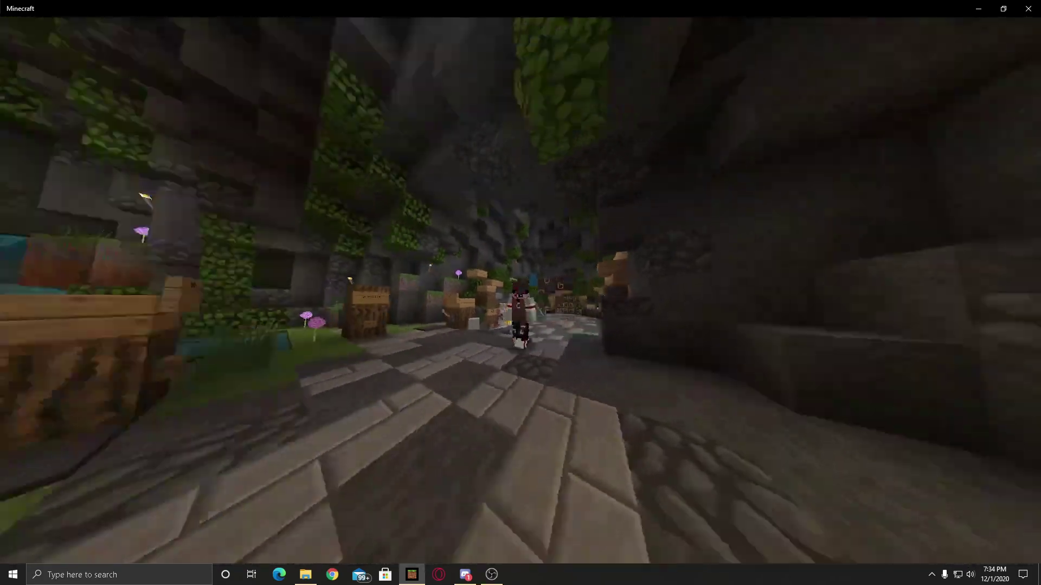
key(w)
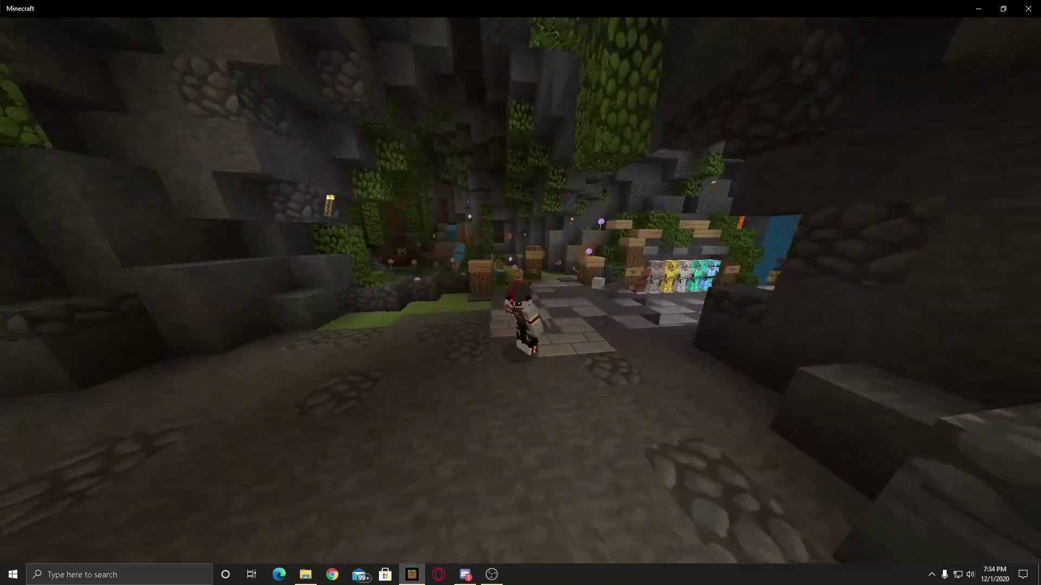